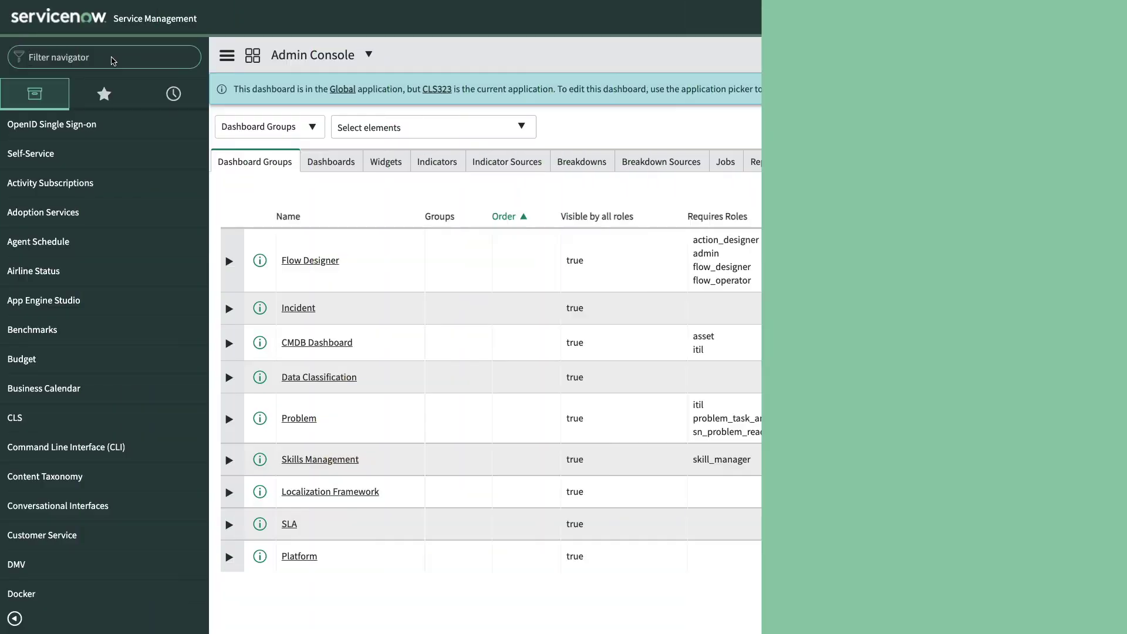
# - From Flow Designer's flow list, start a new flow named 'Client Update'
pyautogui.write('process aut')
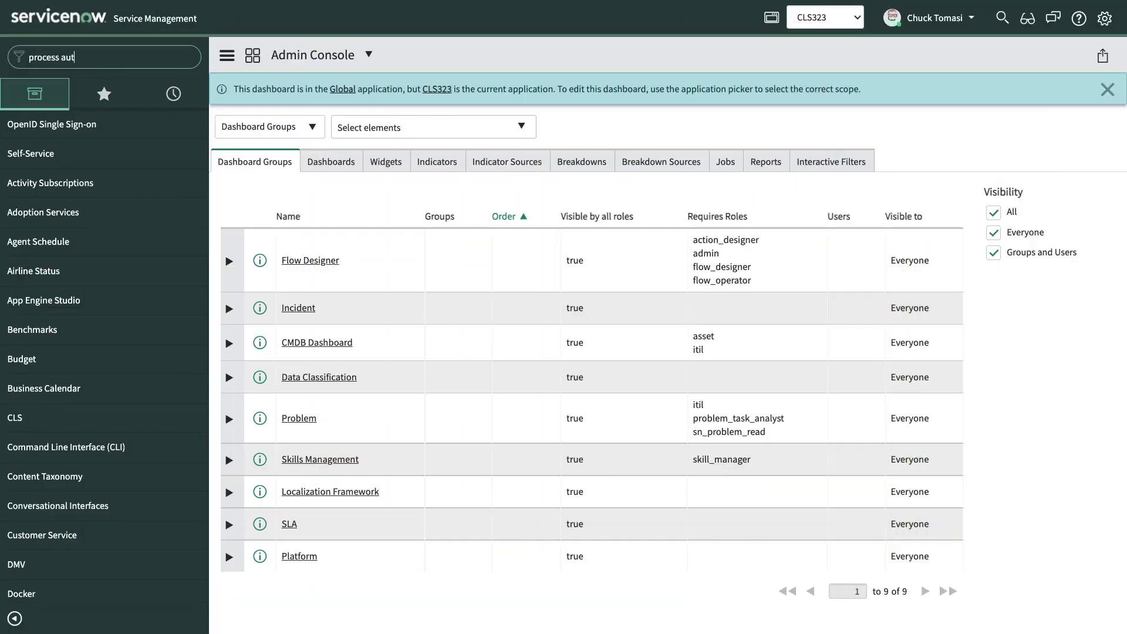
pyautogui.write('omation')
pyautogui.click(59, 183)
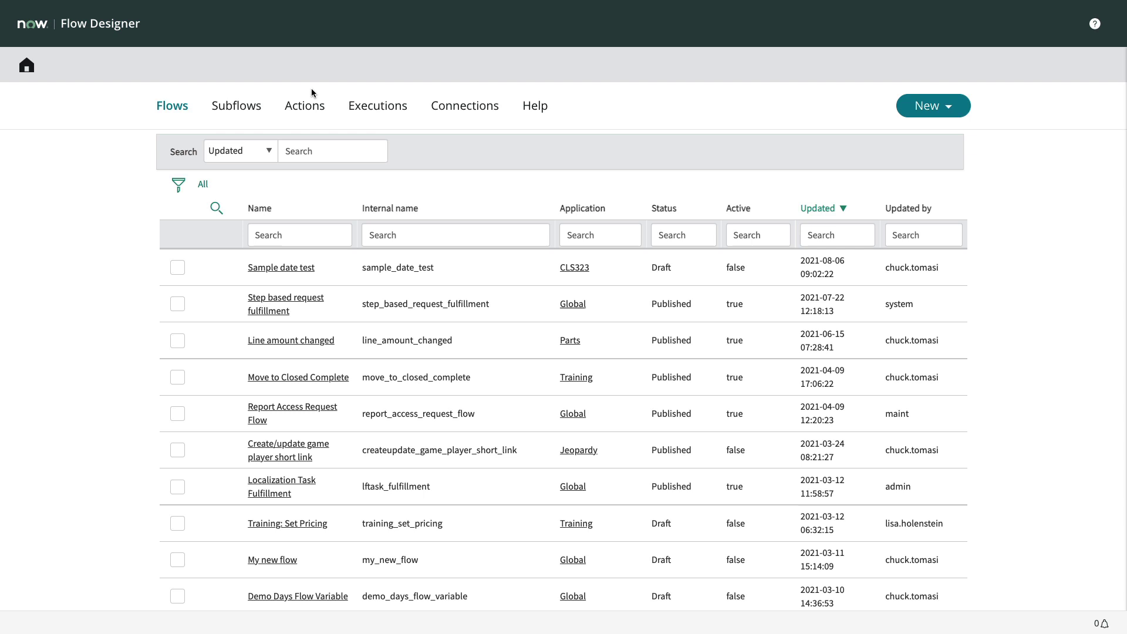
pyautogui.click(935, 106)
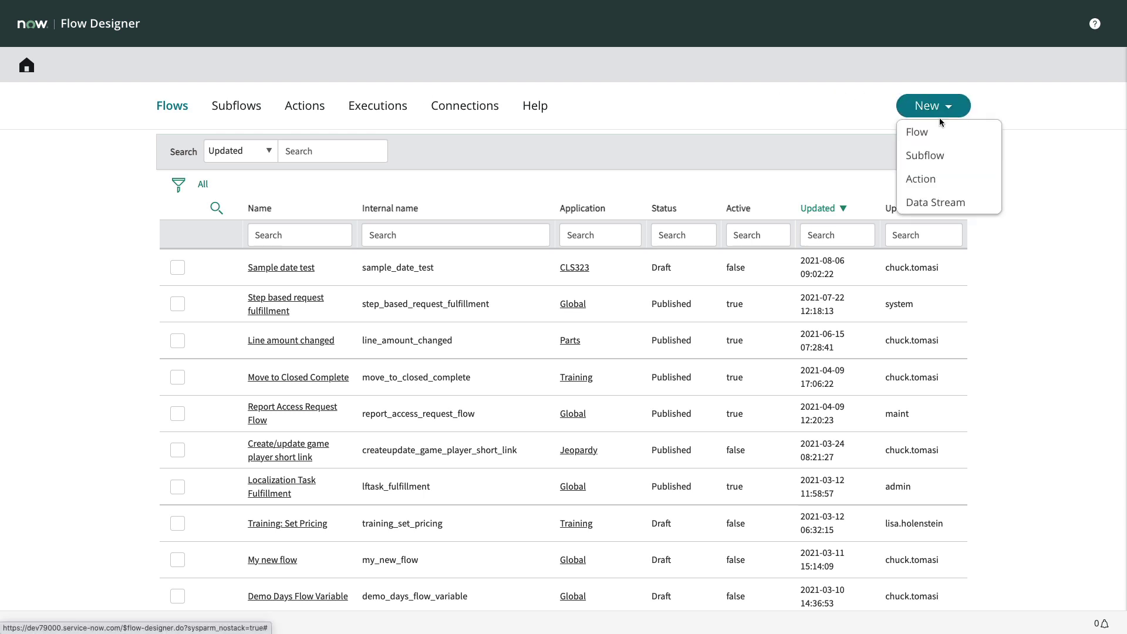
pyautogui.click(917, 133)
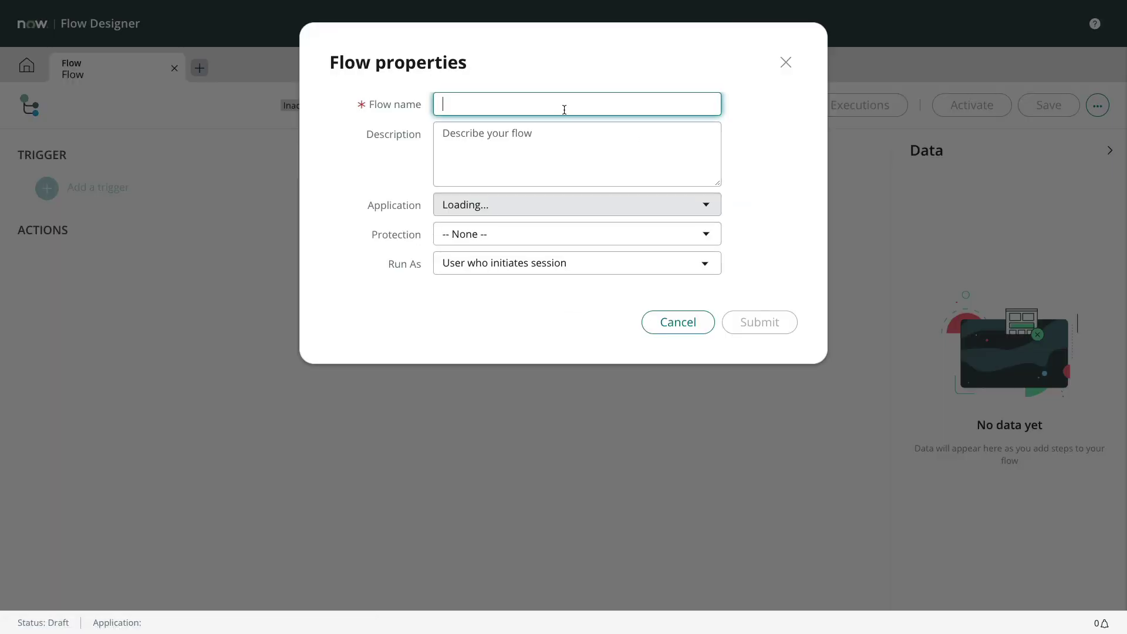
pyautogui.write('Client Update')
pyautogui.click(558, 136)
# - Submit the description 'Update a client record from email' and add an Inbound Email trigger
pyautogui.write('Update a client recor')
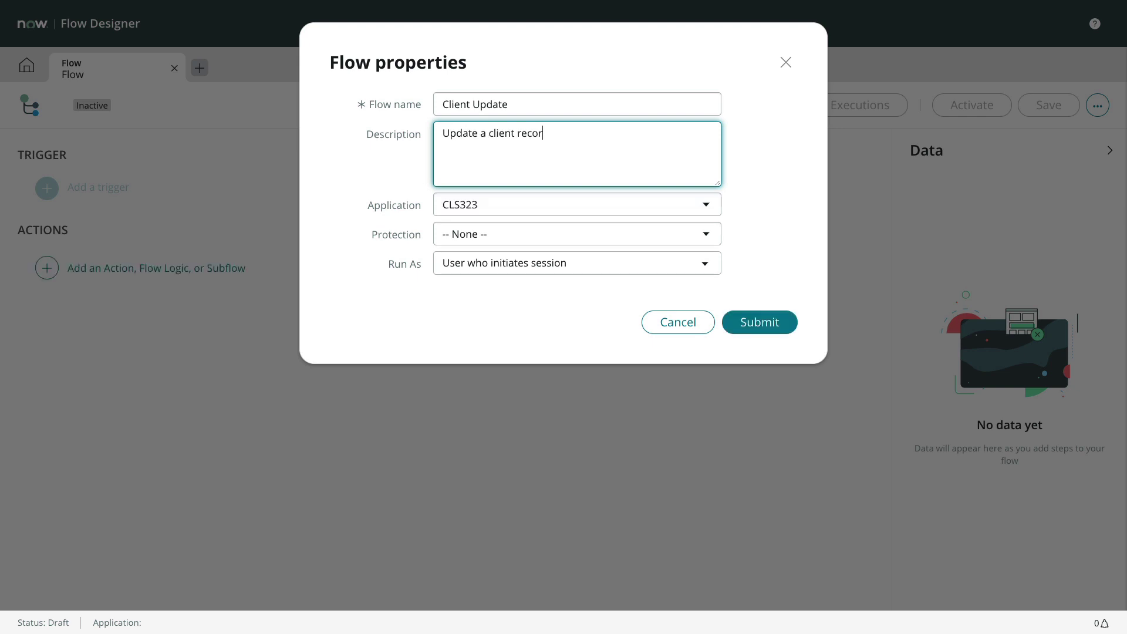
pyautogui.write('d from email')
pyautogui.click(758, 375)
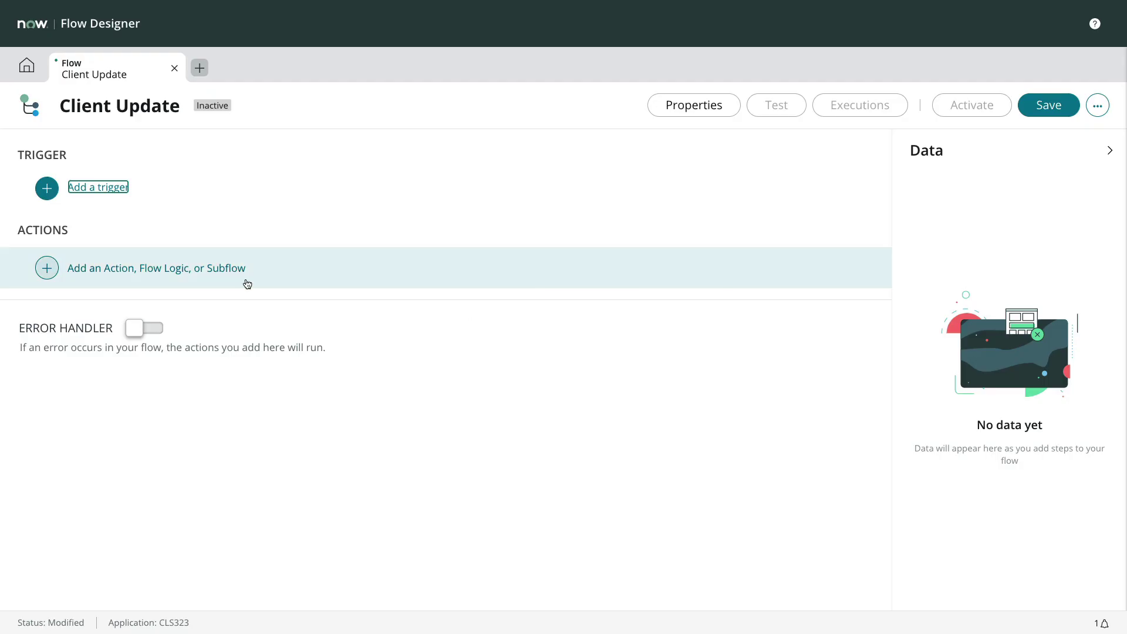
pyautogui.click(101, 188)
pyautogui.scroll(-3, 276, 432)
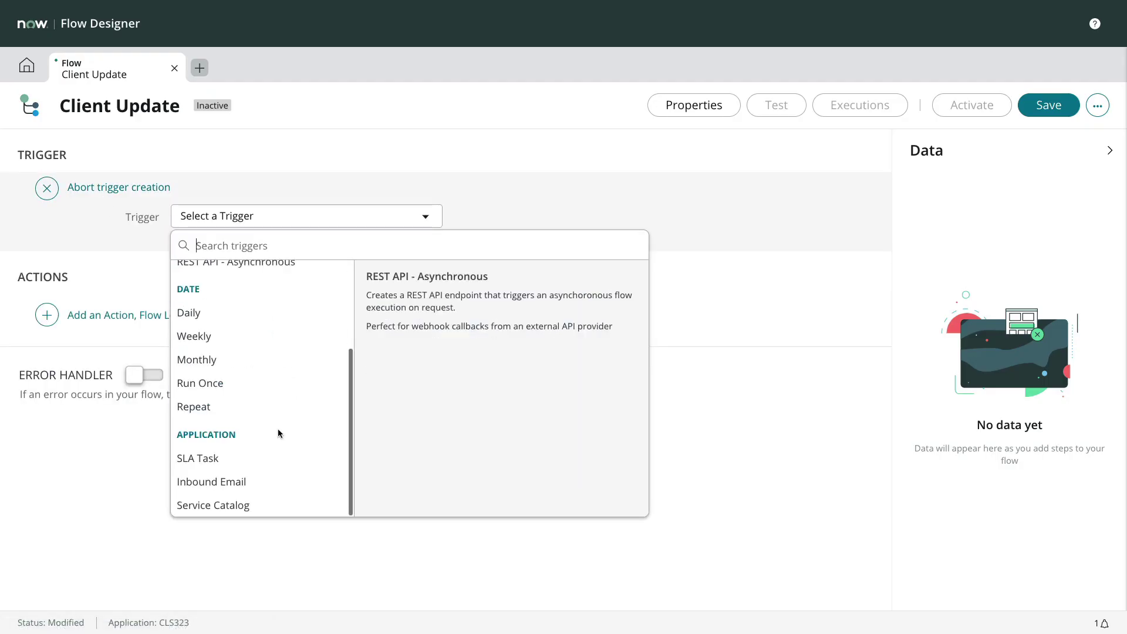
pyautogui.click(221, 482)
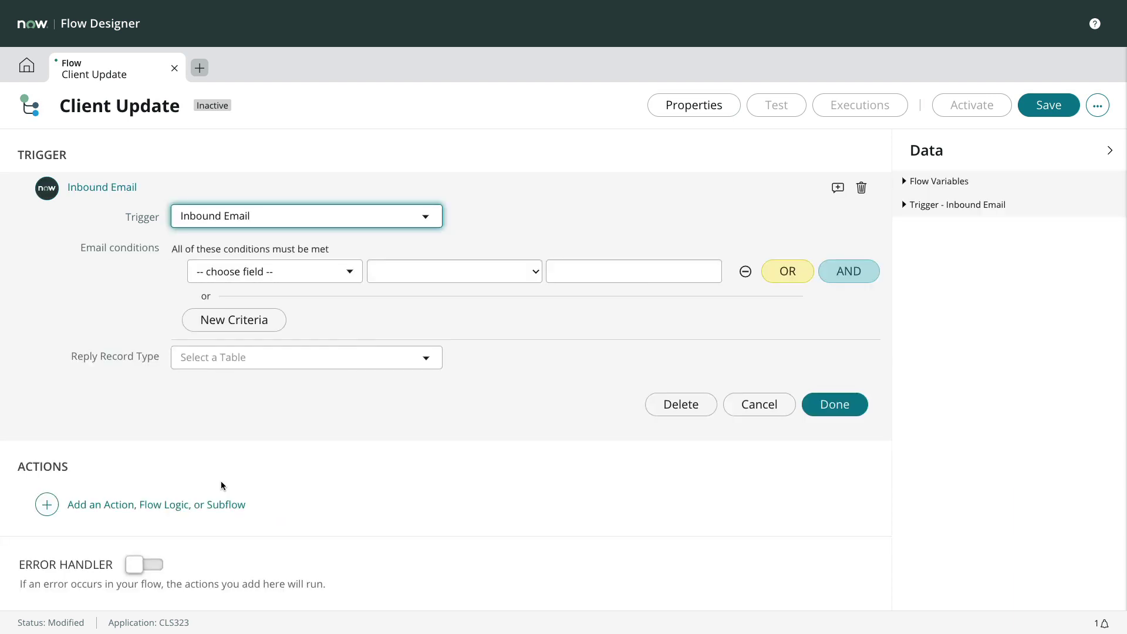
# - Set the trigger condition to Subject starts with 'CLIENT UPDATE'
pyautogui.click(307, 281)
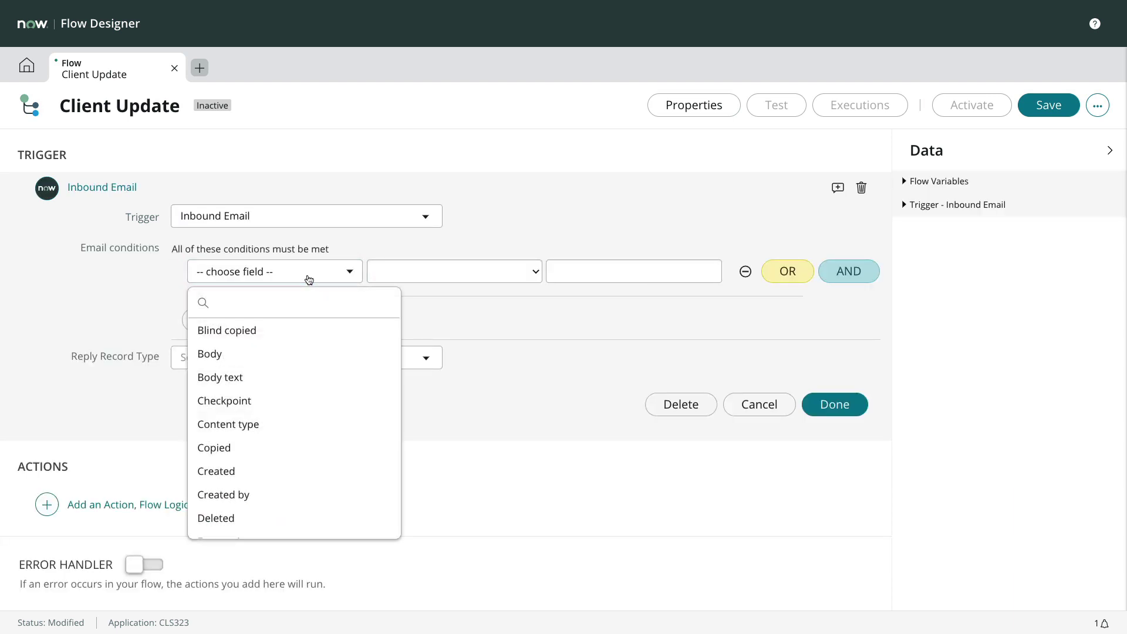
pyautogui.write('su')
pyautogui.click(299, 330)
pyautogui.click(430, 277)
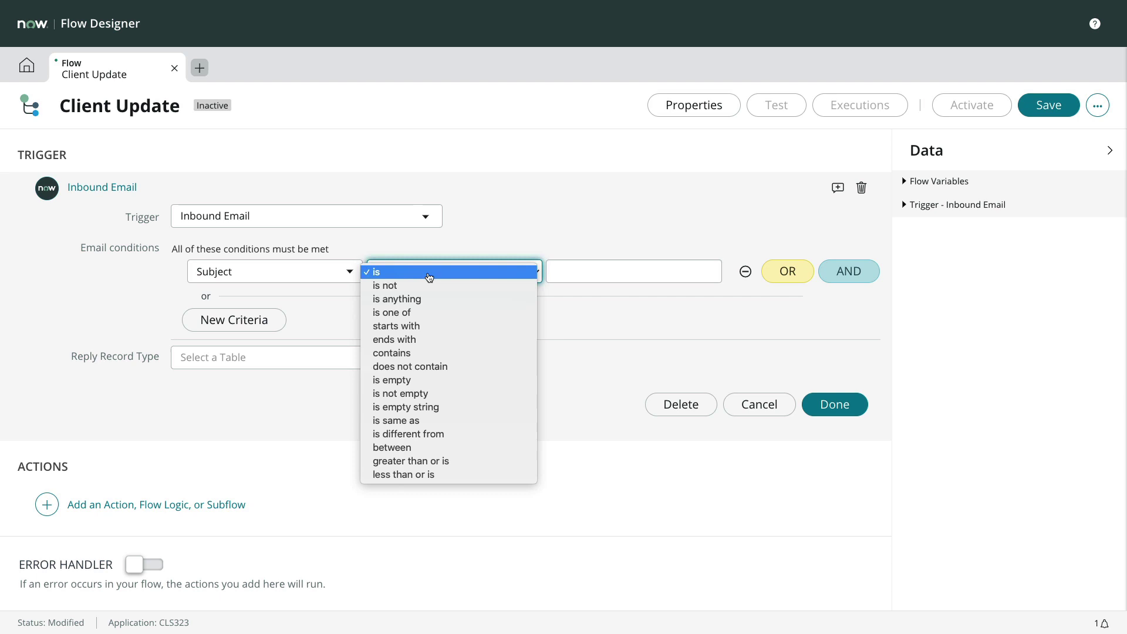
pyautogui.click(428, 326)
pyautogui.click(571, 273)
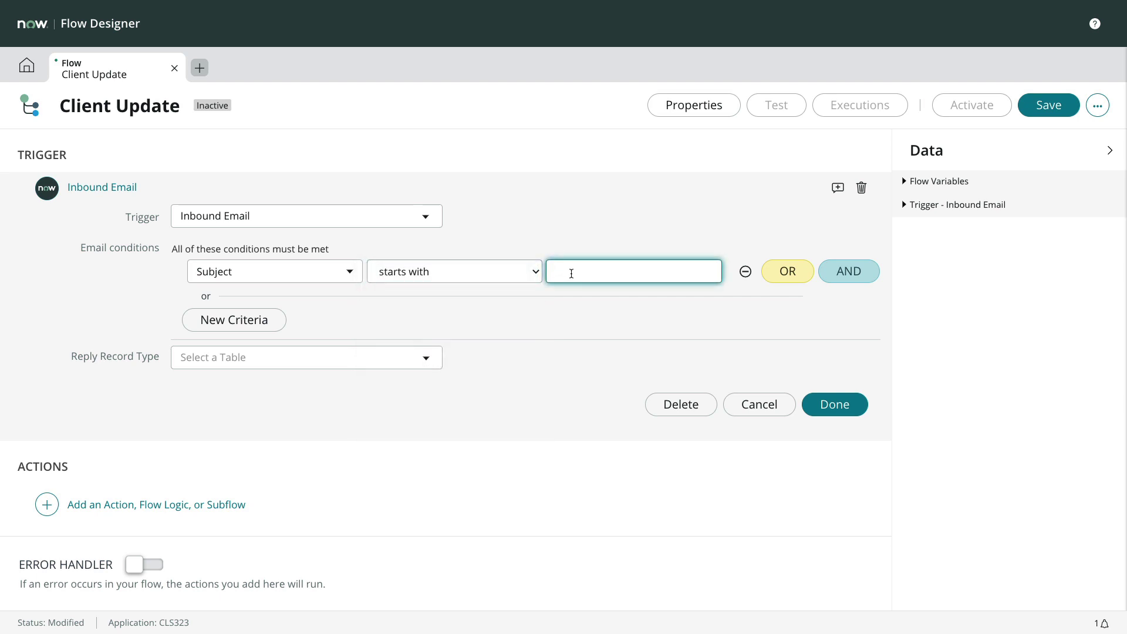
pyautogui.write('CLIENT UPDATE')
# - Finish the trigger and add a Look Up Record step on the Client table (x_66238_cls)
pyautogui.click(841, 410)
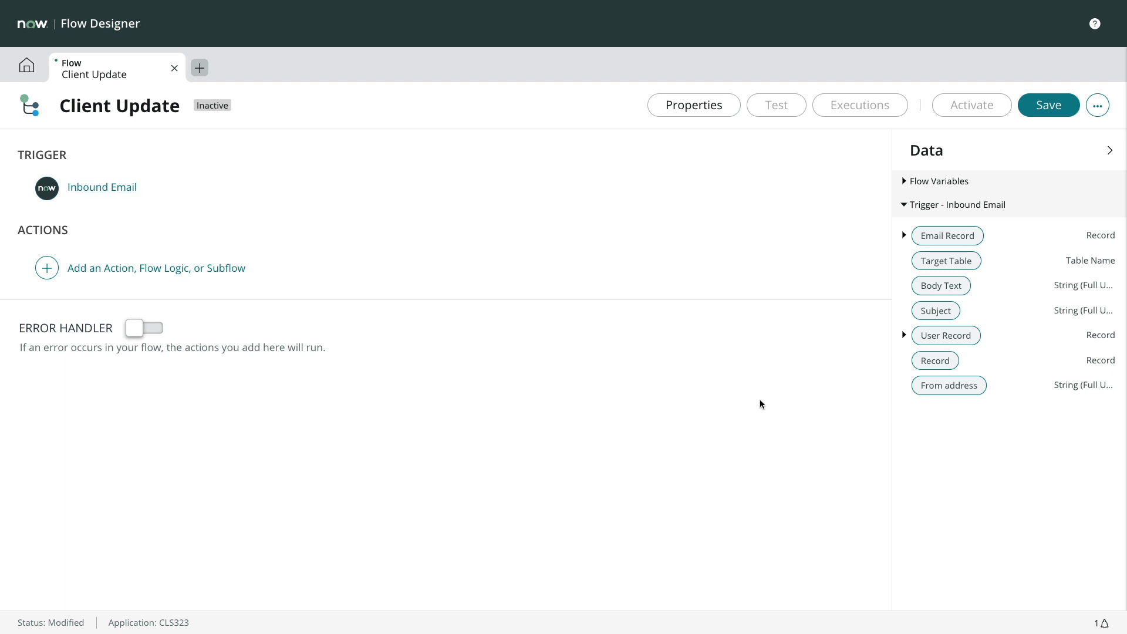
pyautogui.click(139, 269)
pyautogui.click(128, 271)
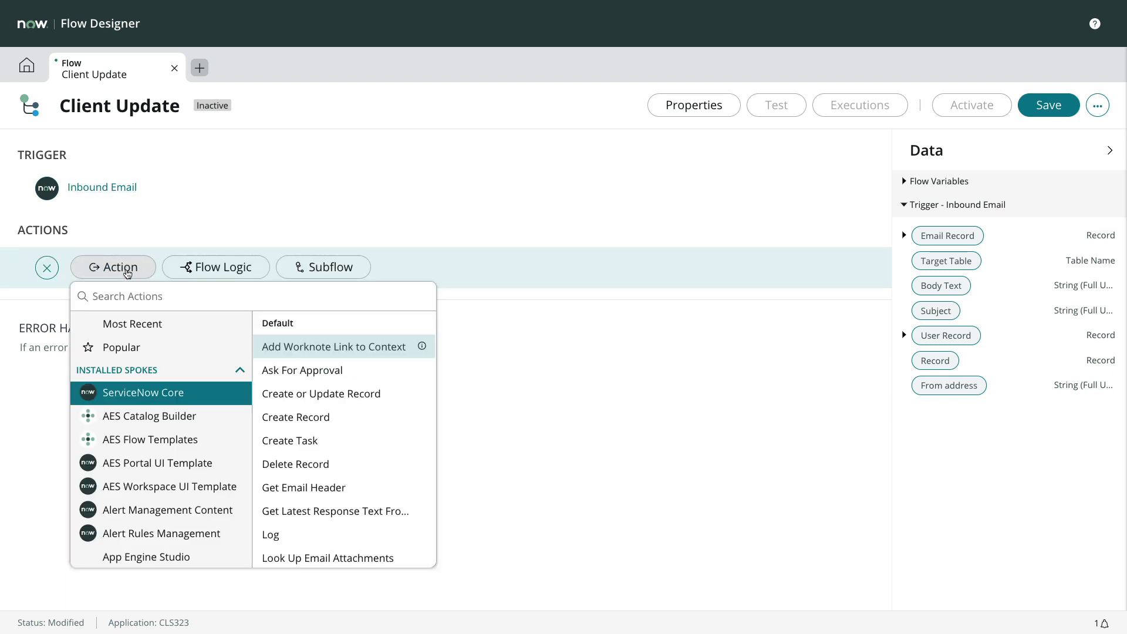
pyautogui.scroll(-2, 301, 464)
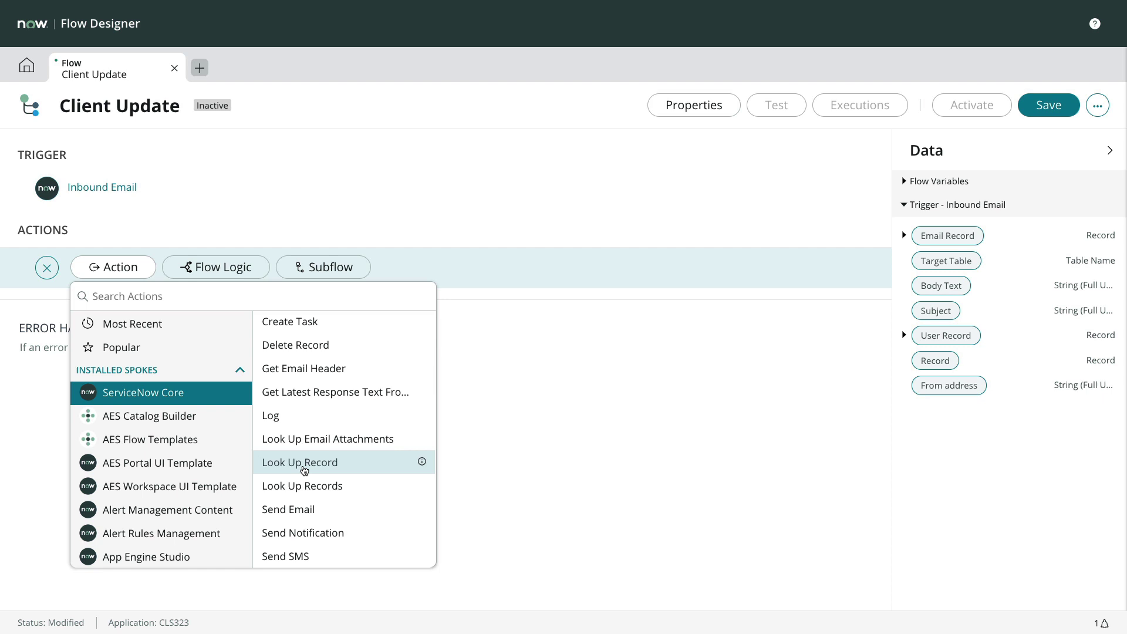
pyautogui.click(301, 463)
pyautogui.click(355, 340)
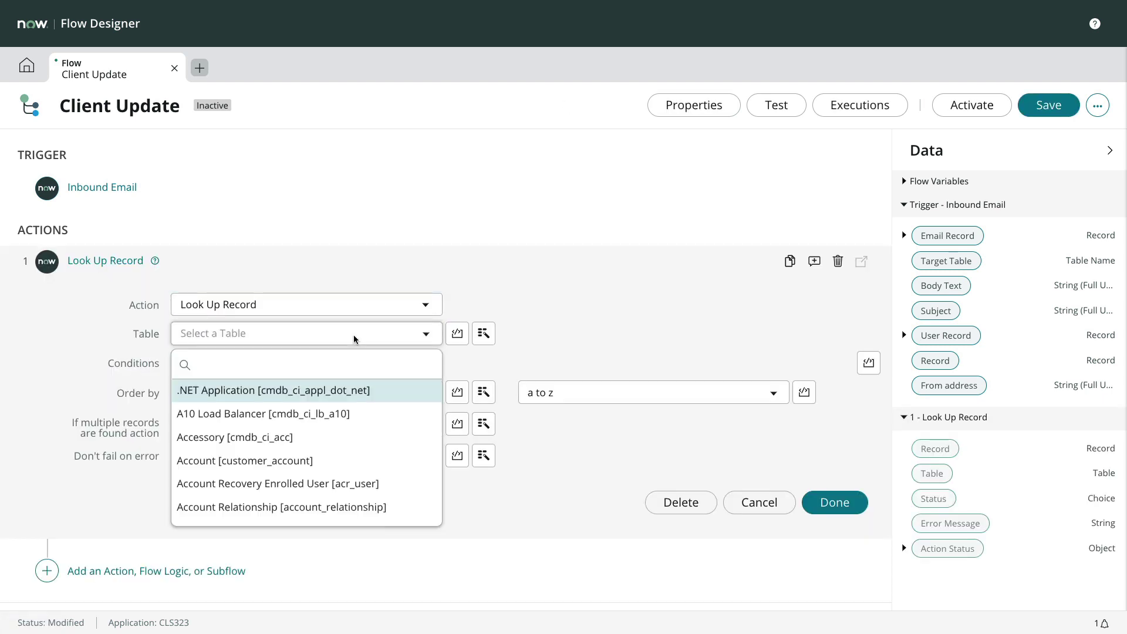
pyautogui.write('x_66238_cls')
pyautogui.click(369, 411)
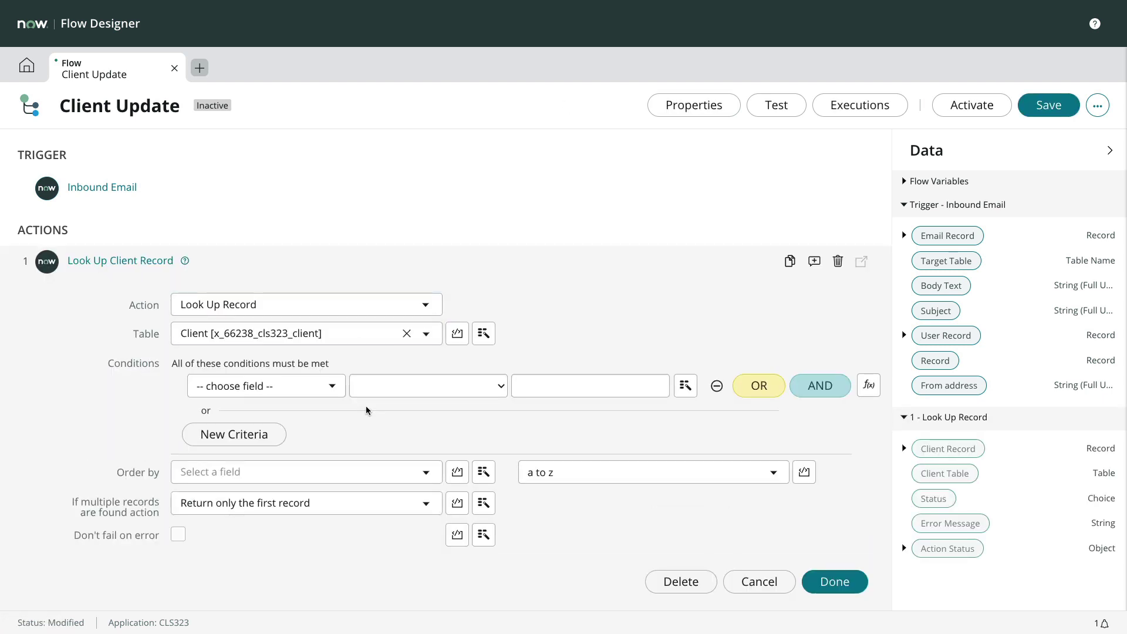
# - Replace the Client ID lookup condition with a pasted script deriving client_id from the subject
pyautogui.click(329, 388)
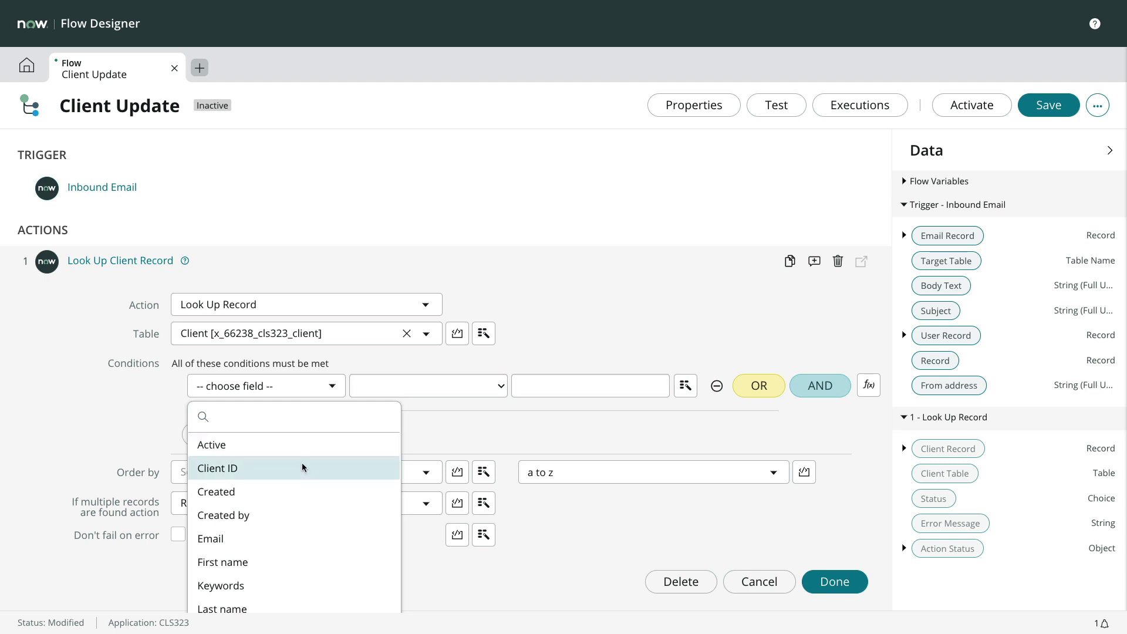
pyautogui.click(302, 467)
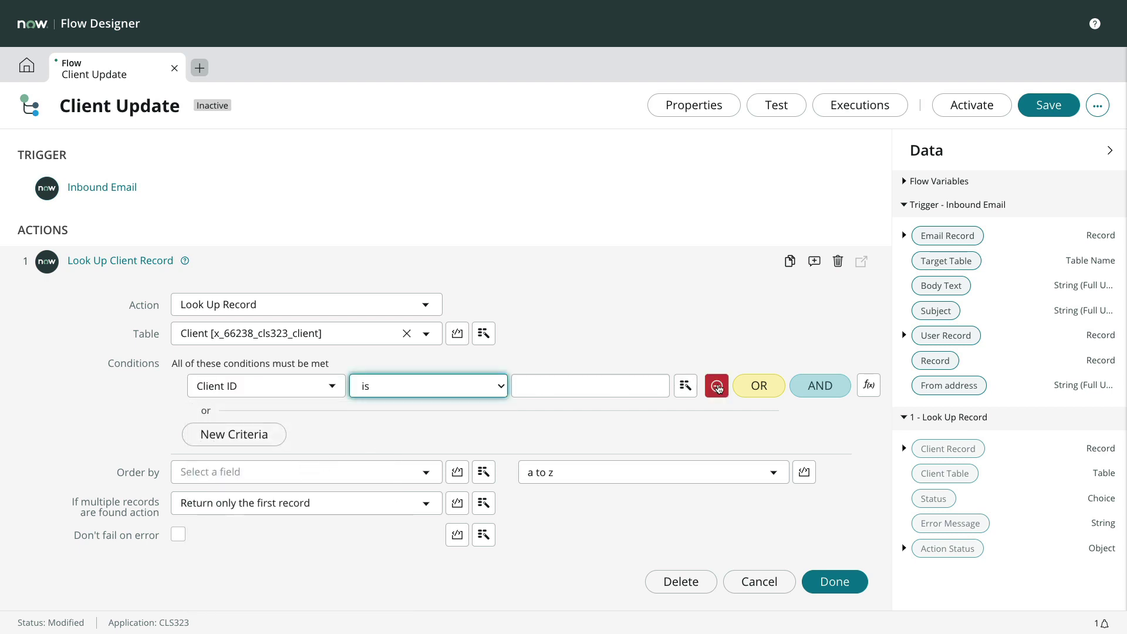
pyautogui.click(717, 385)
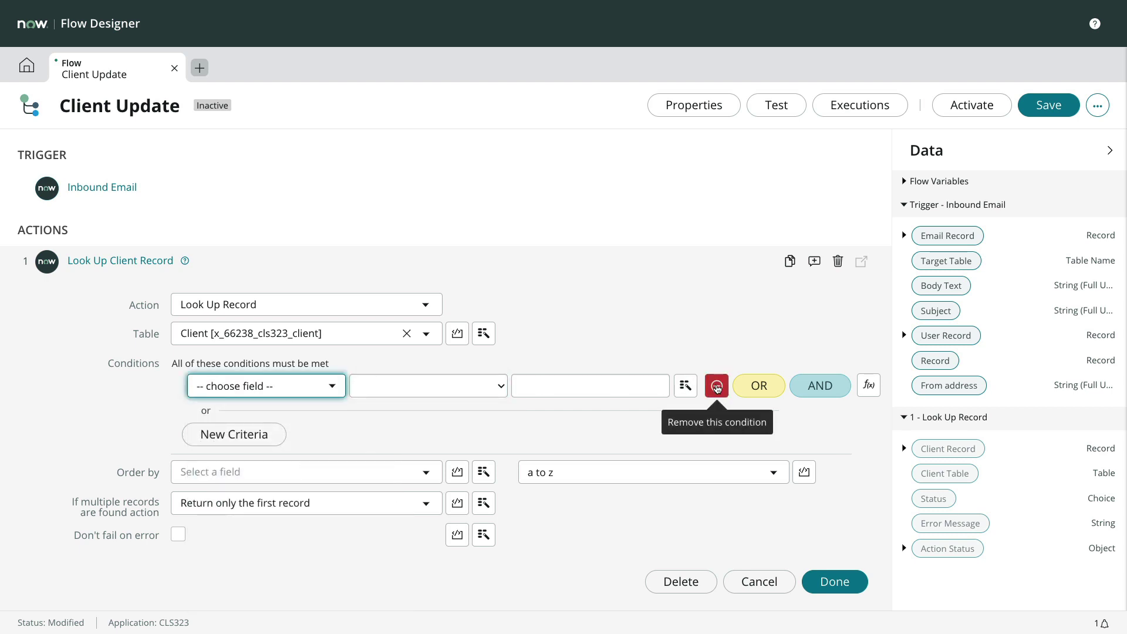
pyautogui.click(869, 385)
pyautogui.click(403, 472)
pyautogui.press('Return')
pyautogui.press('Return')
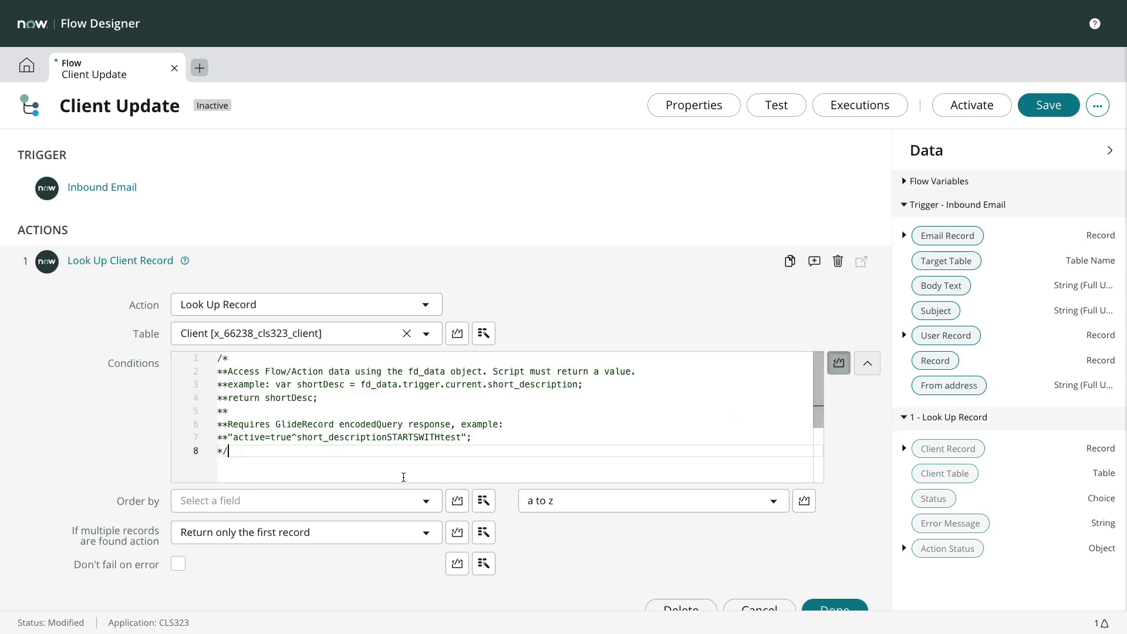
pyautogui.write("var answer = 'client_id=NO CLIENT ID'; var subject = fd_data.trigger.subject.toString(); var pos = subject.indexOf('CLIENT UPDATE ');  if (pos >= 0) {     answer = 'client_id=' + subject.replace('CLIENT UPDATE ', ''); }  return answer;")
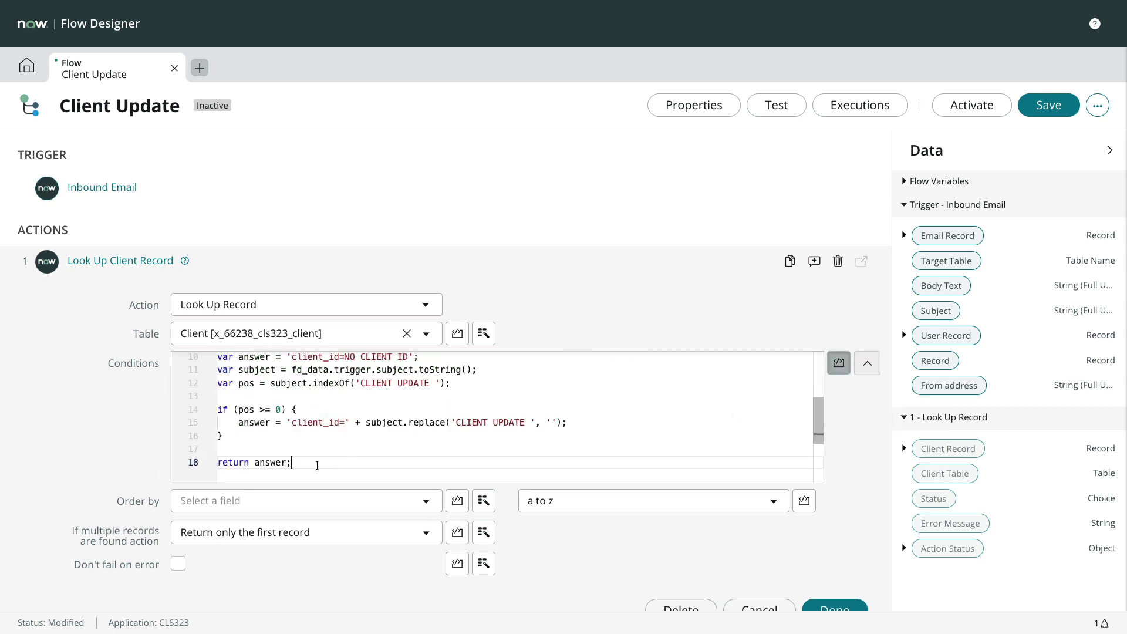
pyautogui.scroll(1, 345, 449)
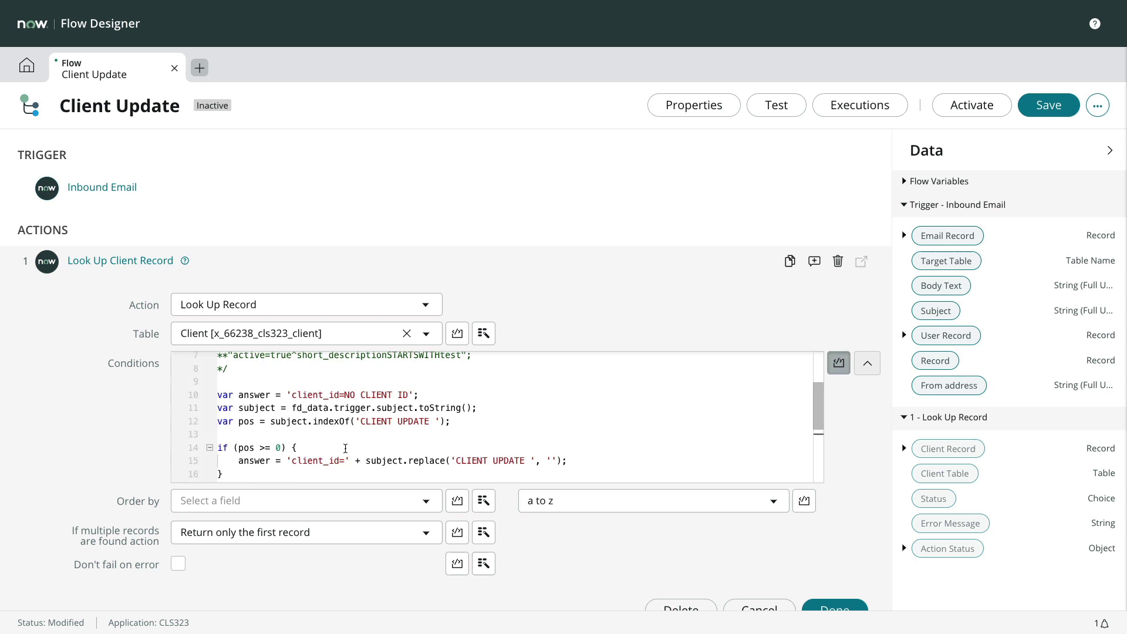
pyautogui.scroll(-1, 345, 449)
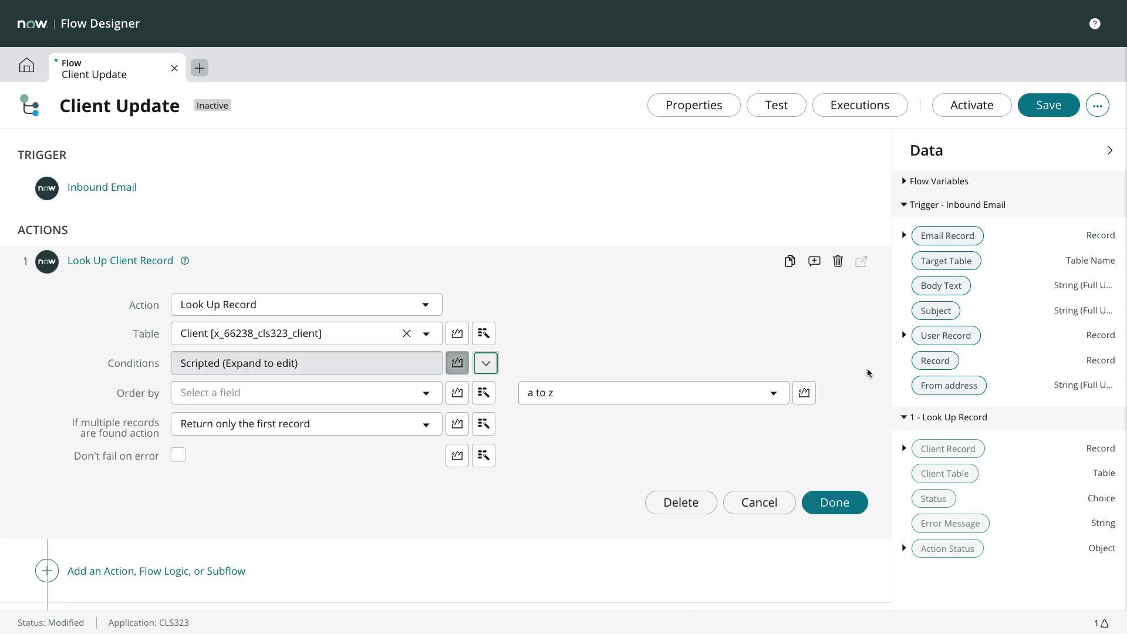
# - Close the lookup step's script editor, finish the lookup, and add an If step after it
pyautogui.click(868, 372)
pyautogui.click(845, 504)
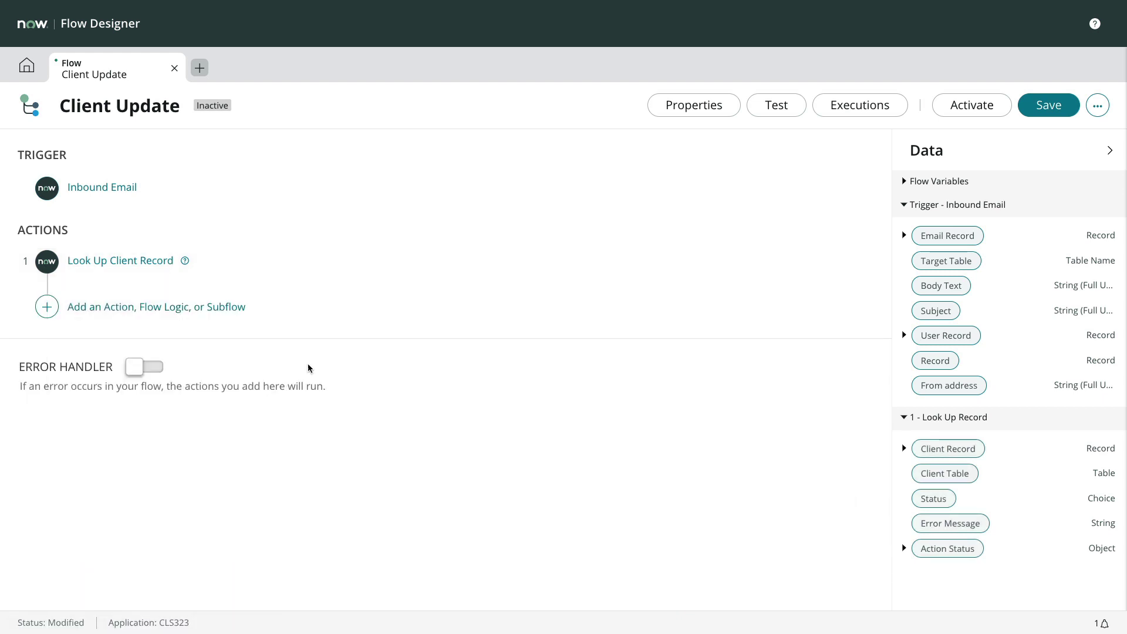
pyautogui.click(47, 306)
pyautogui.click(189, 304)
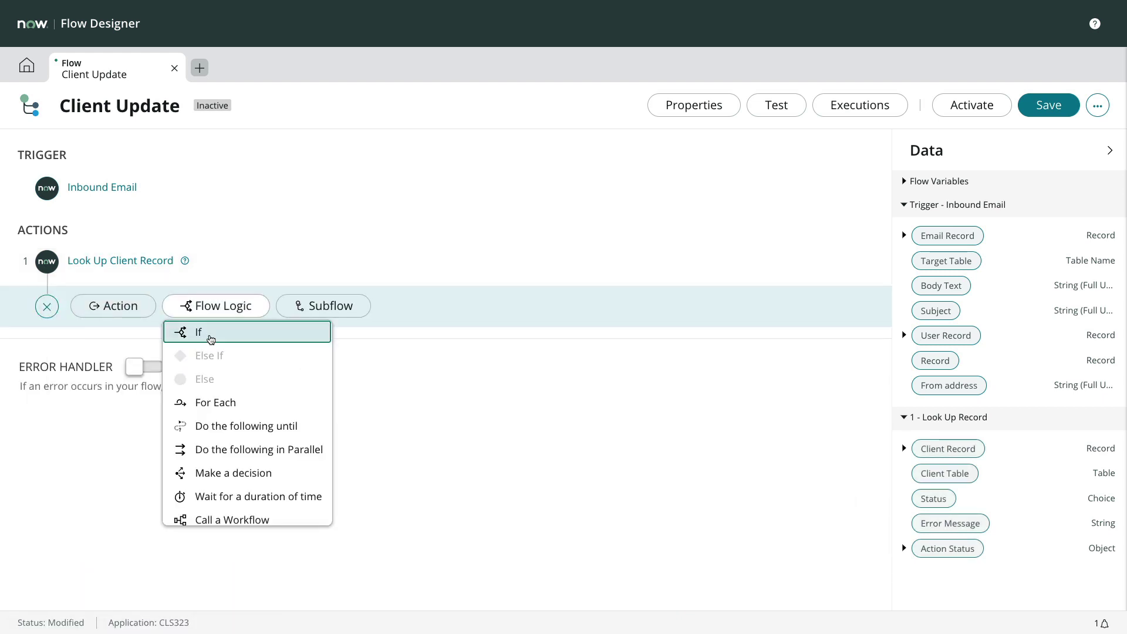
pyautogui.click(210, 334)
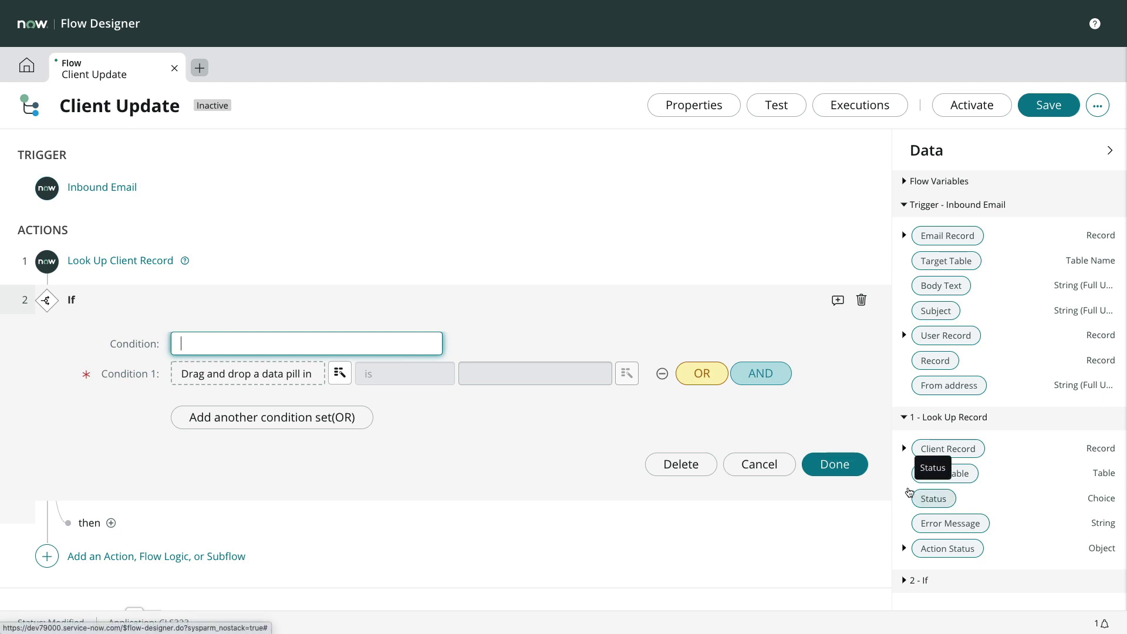
# - Set the If condition to the lookup's Status equals Success
pyautogui.moveTo(934, 498); pyautogui.dragTo(311, 377)
pyautogui.click(411, 374)
pyautogui.click(364, 420)
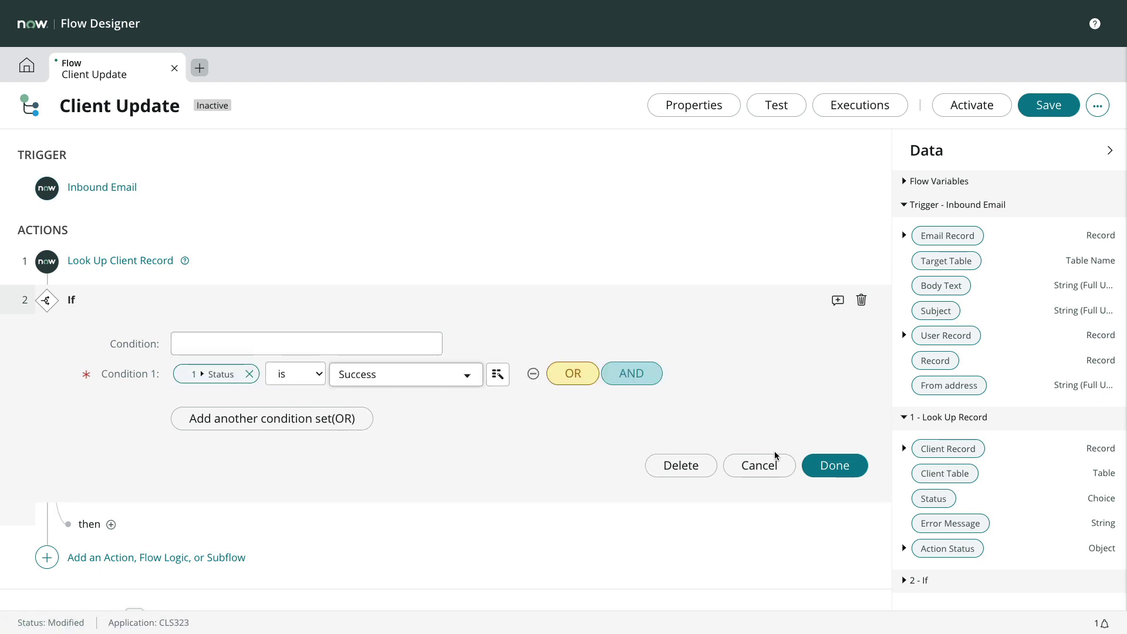
pyautogui.click(834, 465)
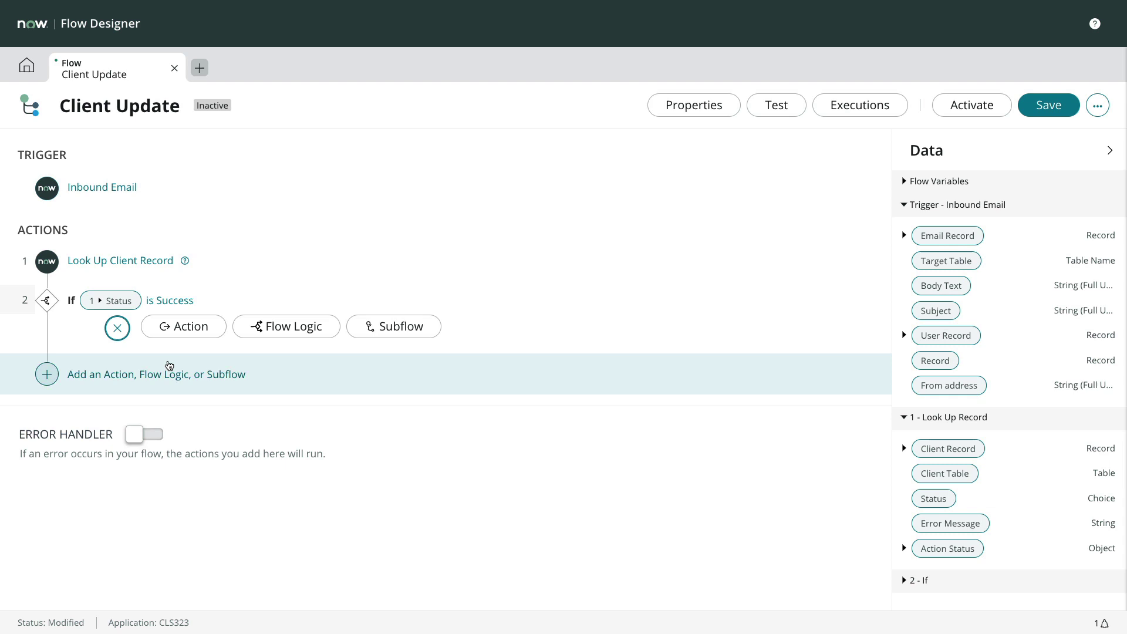
pyautogui.click(181, 328)
# - Add an Update Record step on the looked-up Client Record, setting Comments to the email's Body text
pyautogui.click(340, 385)
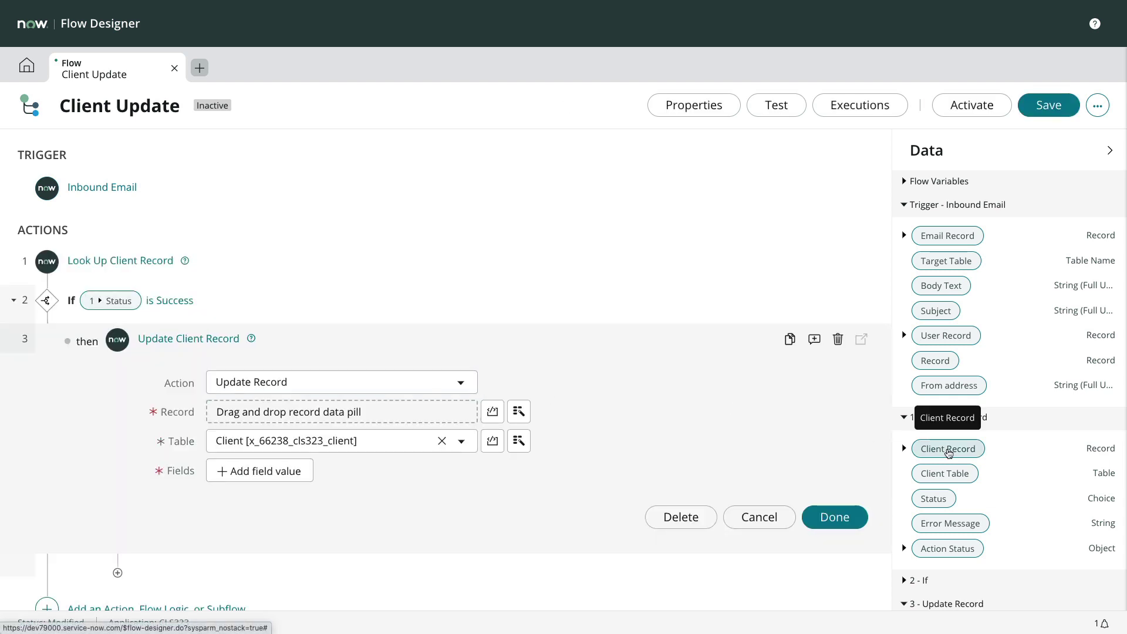
pyautogui.moveTo(941, 450); pyautogui.dragTo(430, 421)
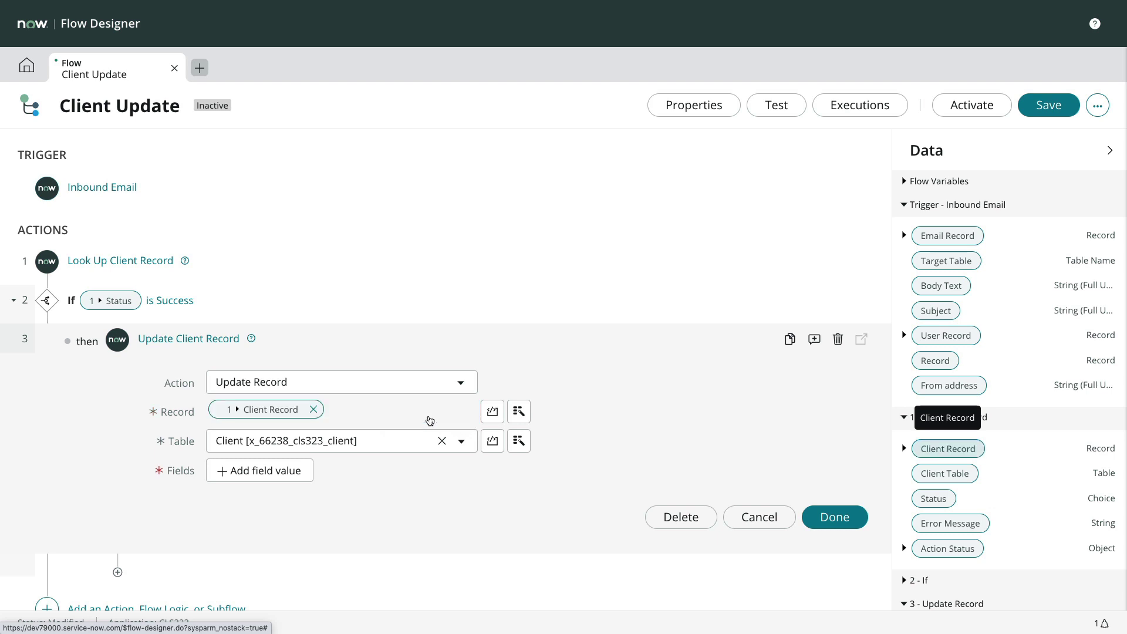
pyautogui.click(310, 471)
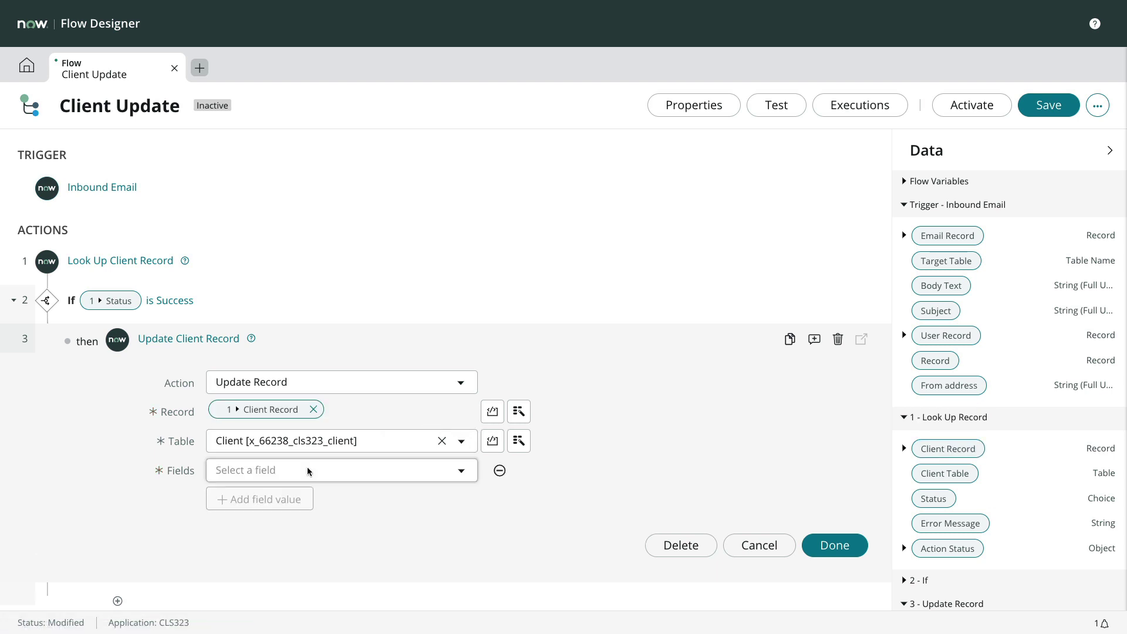
pyautogui.click(301, 480)
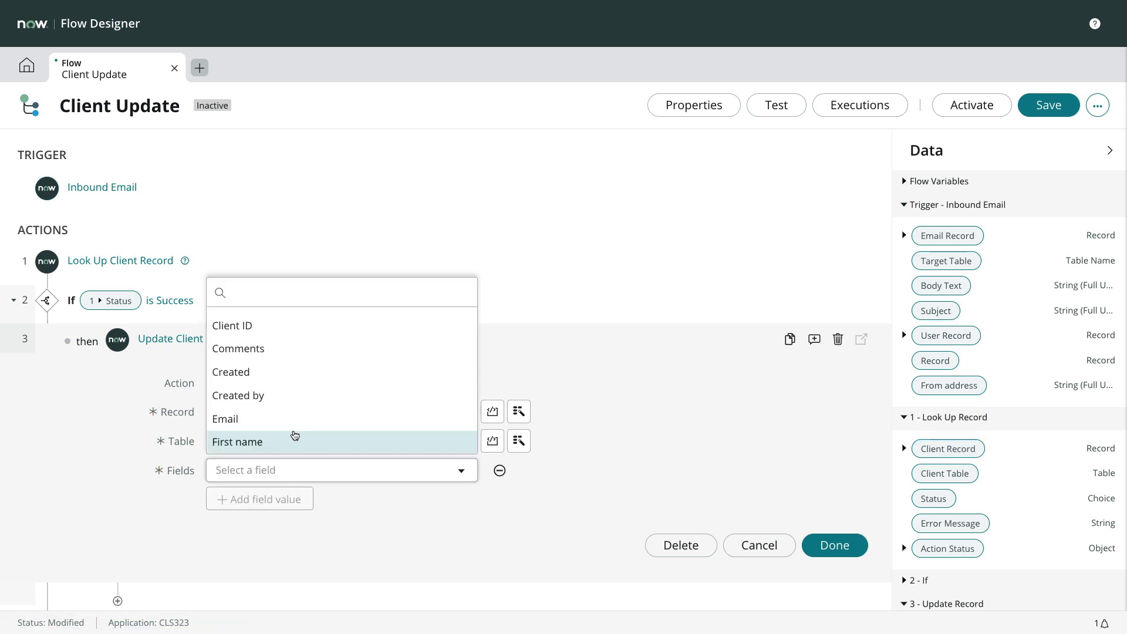
pyautogui.click(307, 350)
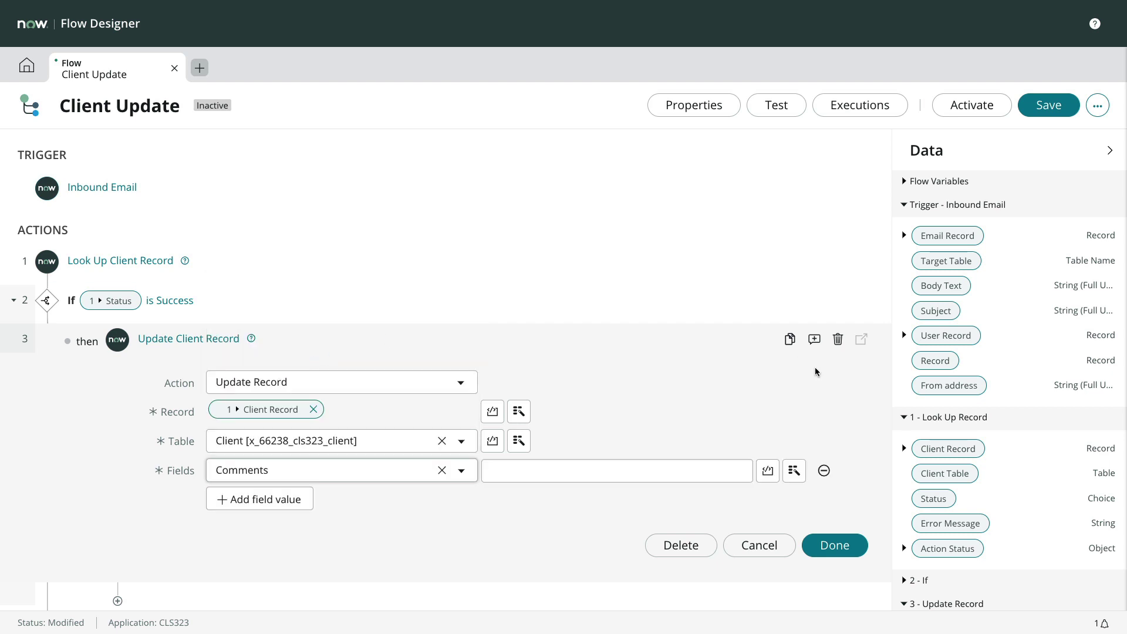
pyautogui.click(905, 235)
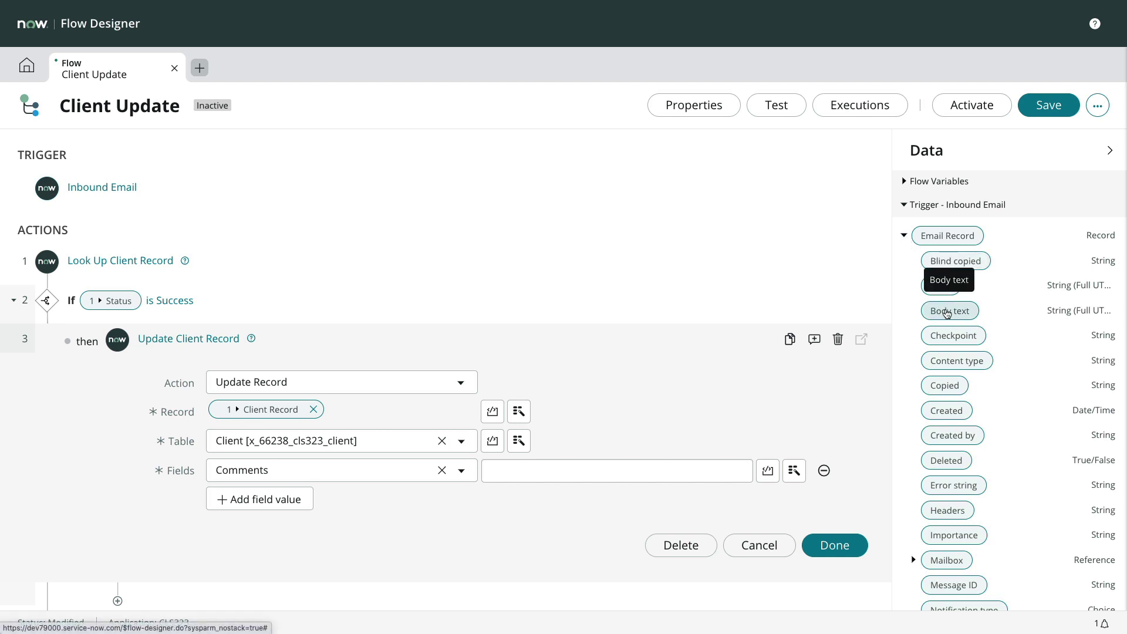
pyautogui.moveTo(947, 313); pyautogui.dragTo(641, 467)
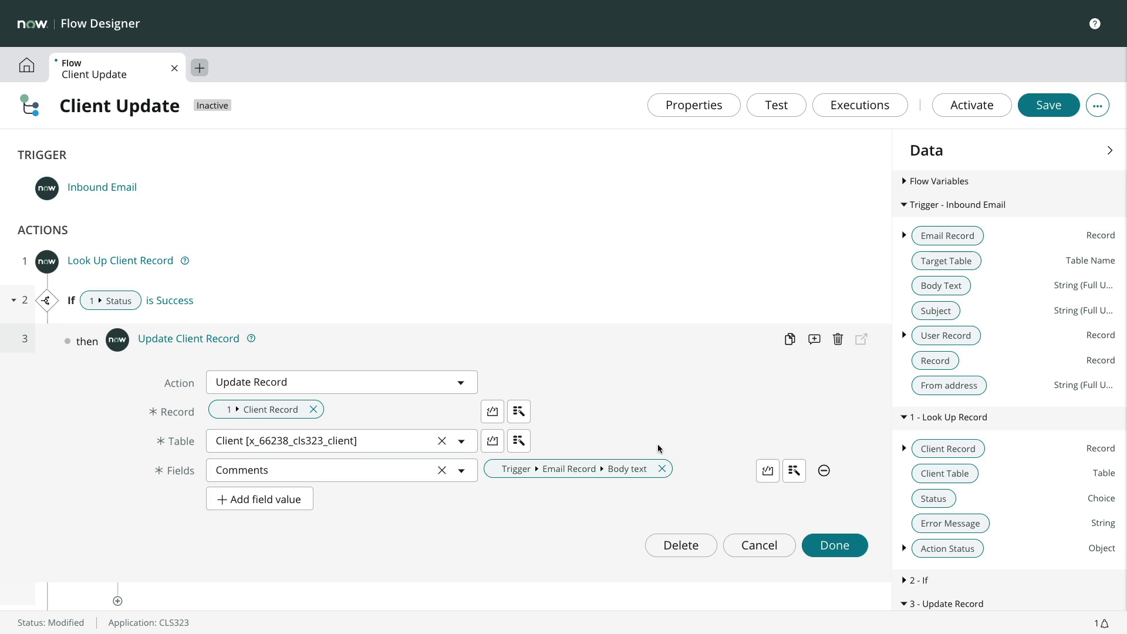
pyautogui.click(829, 543)
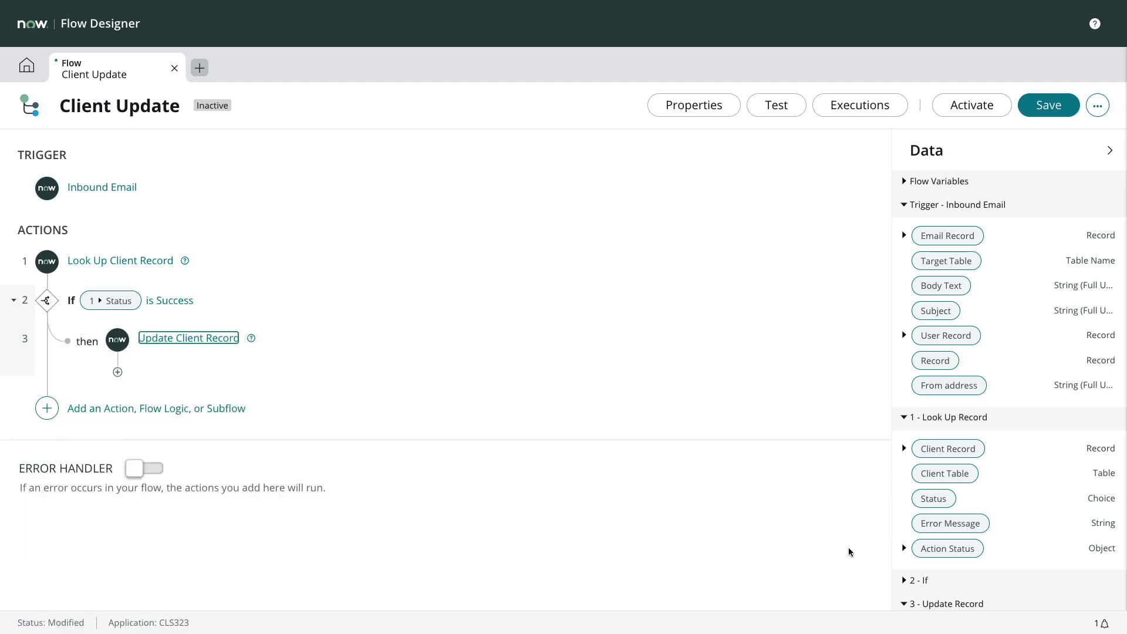
pyautogui.click(1051, 110)
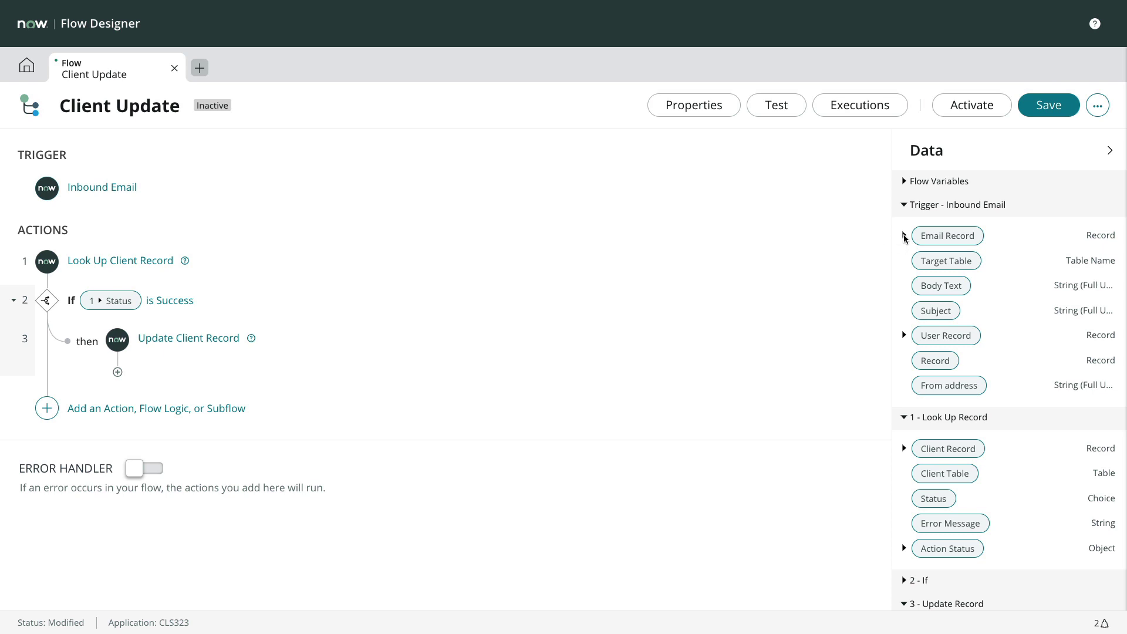
# - Add a Get Email Header step using the trigger's Email Record and target header X-ServiceNow-Source
pyautogui.click(904, 235)
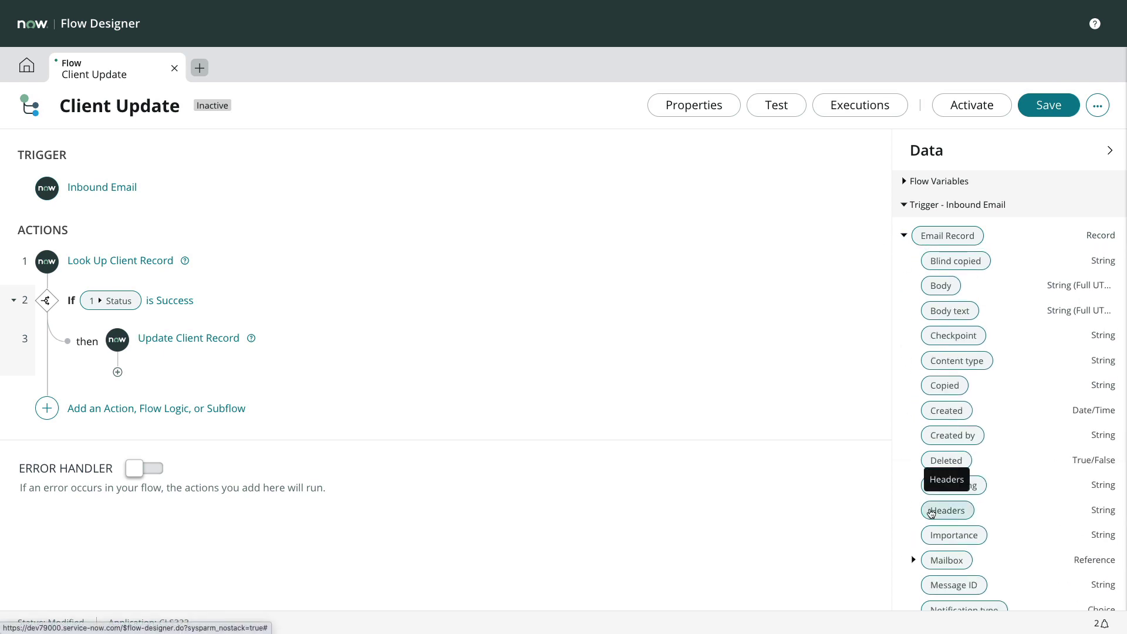
pyautogui.click(118, 371)
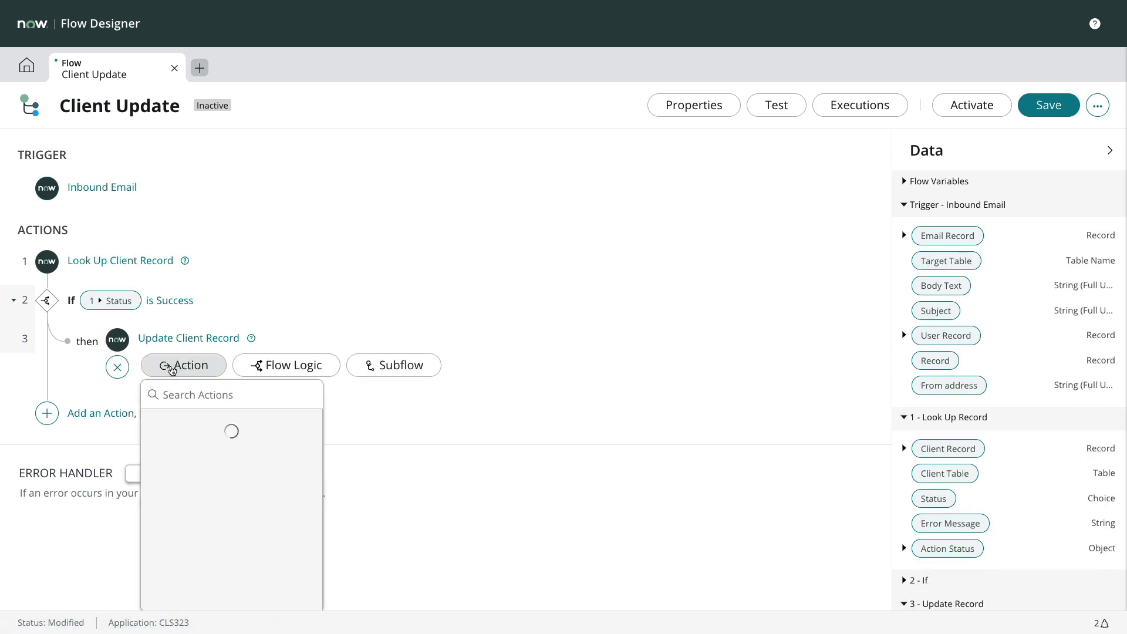
pyautogui.write('get email header')
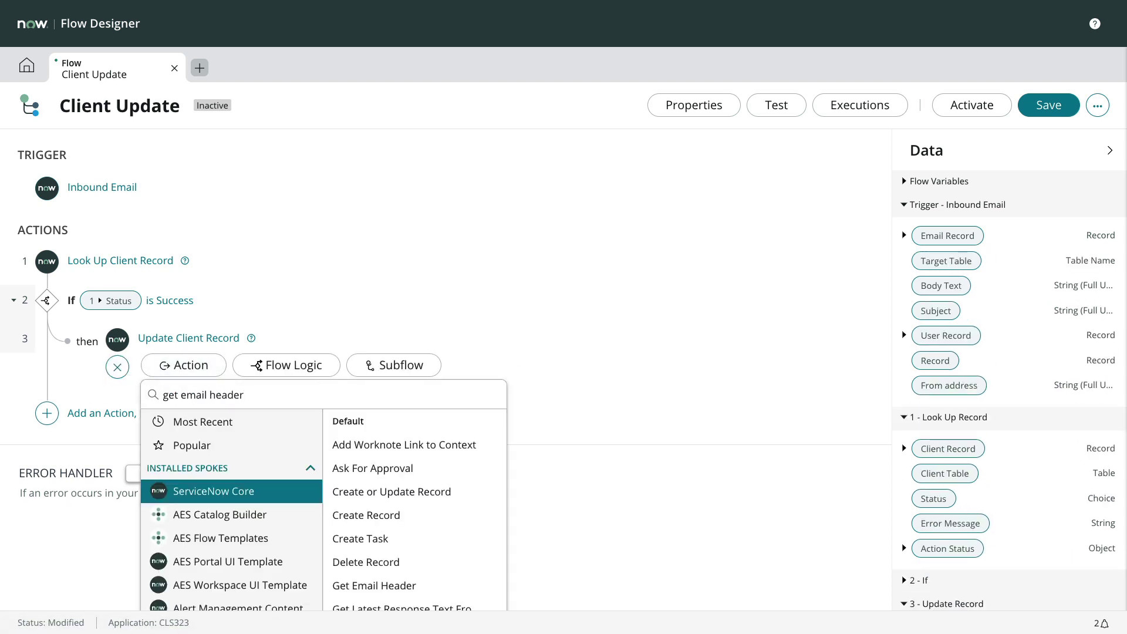
pyautogui.click(374, 444)
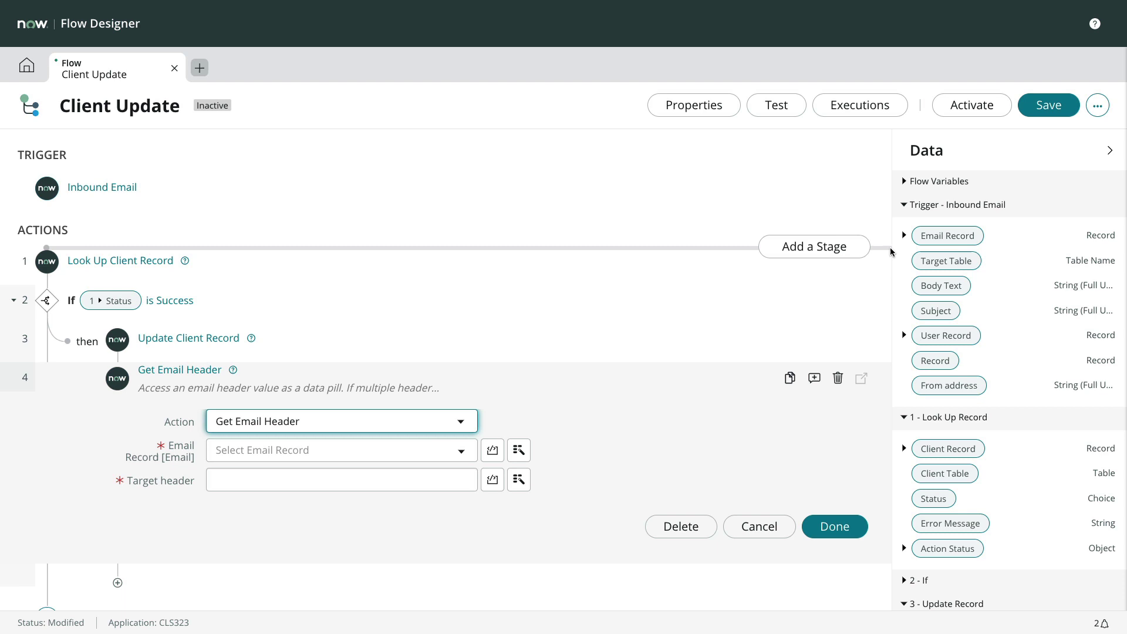
pyautogui.moveTo(947, 235); pyautogui.dragTo(375, 449)
pyautogui.click(341, 480)
pyautogui.write('X-ServiceNow-Source')
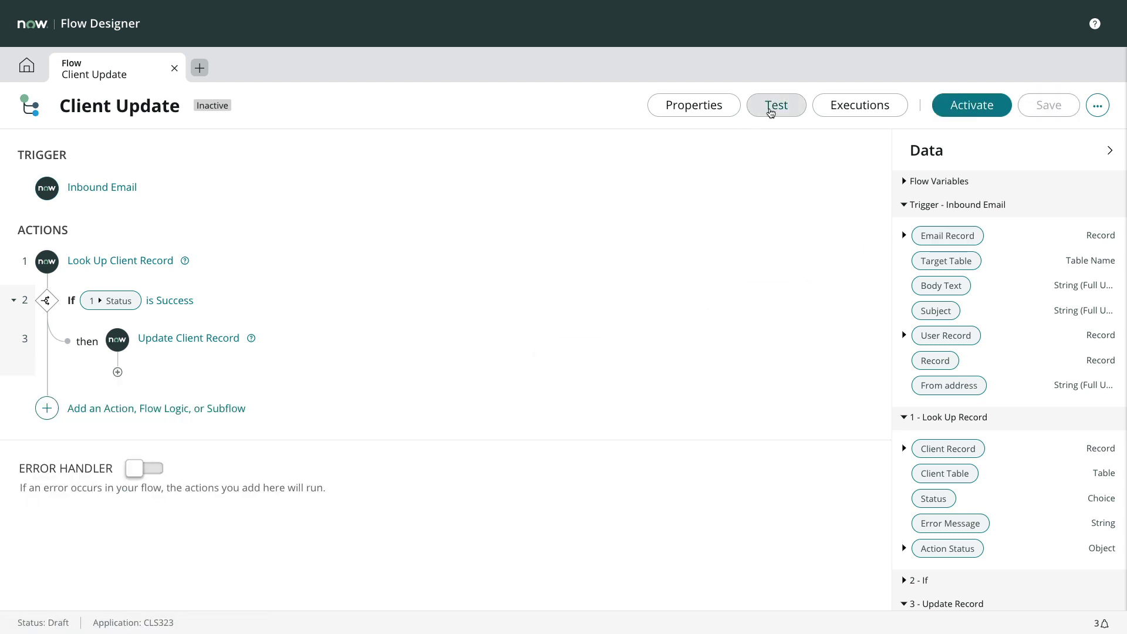
# - Run a flow test using the CLIENT UPDATE email record as input
pyautogui.click(773, 109)
pyautogui.click(531, 151)
pyautogui.click(508, 206)
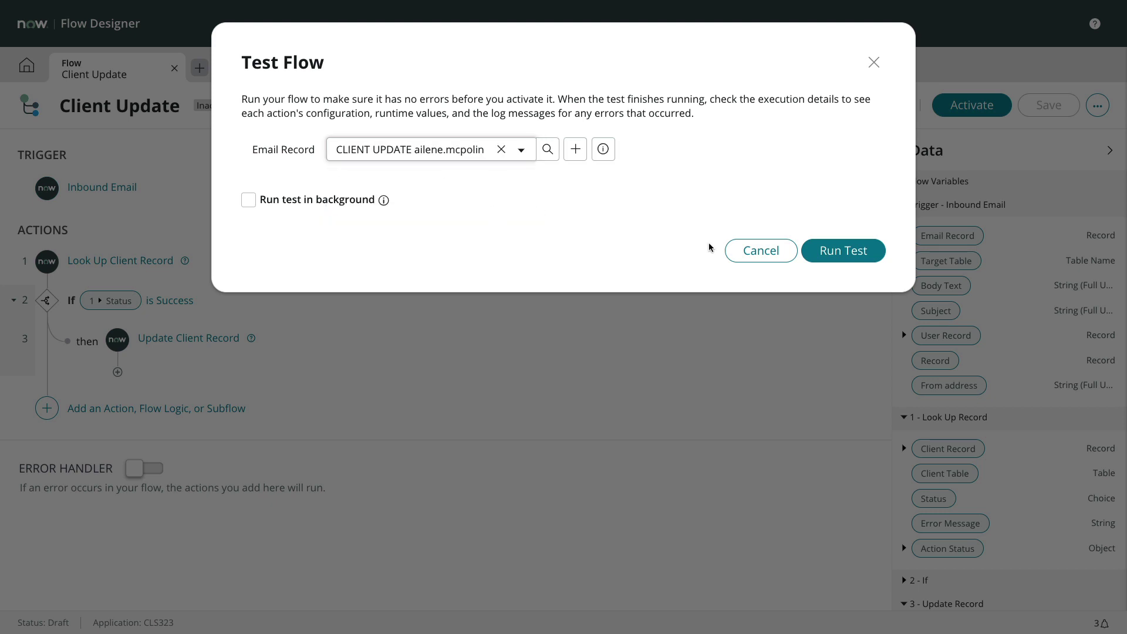
pyautogui.click(813, 252)
# - Inspect the test's execution details and the Update Record step's output
pyautogui.click(691, 195)
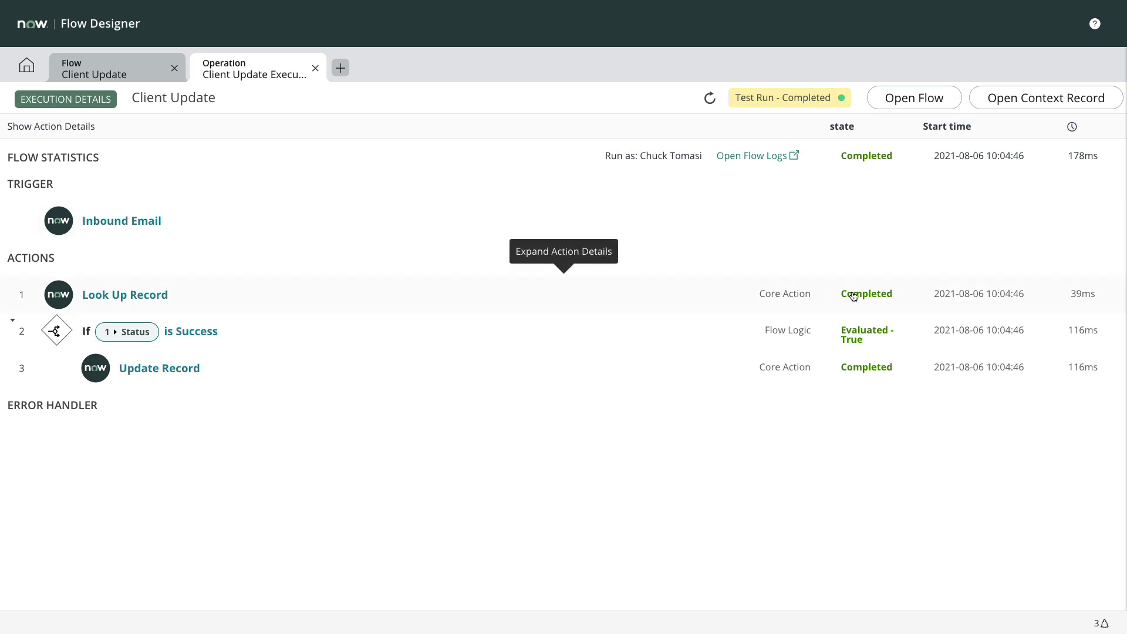
pyautogui.click(842, 373)
pyautogui.scroll(-2, 820, 441)
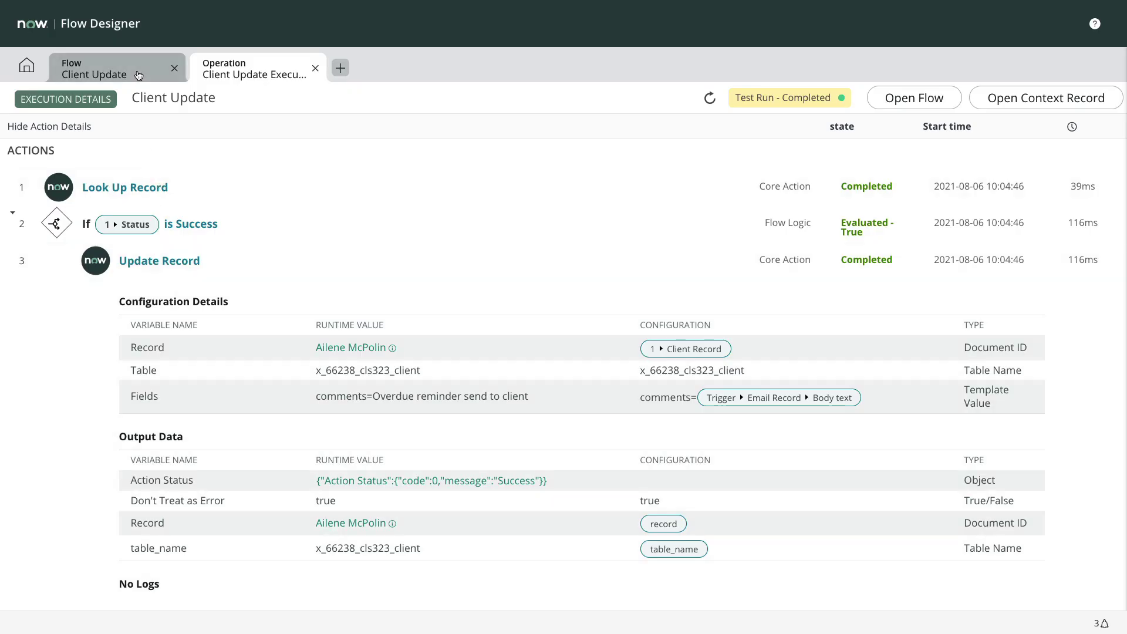
# - Dismiss the test dialog and activate the Client Update flow, confirming activation
pyautogui.click(144, 77)
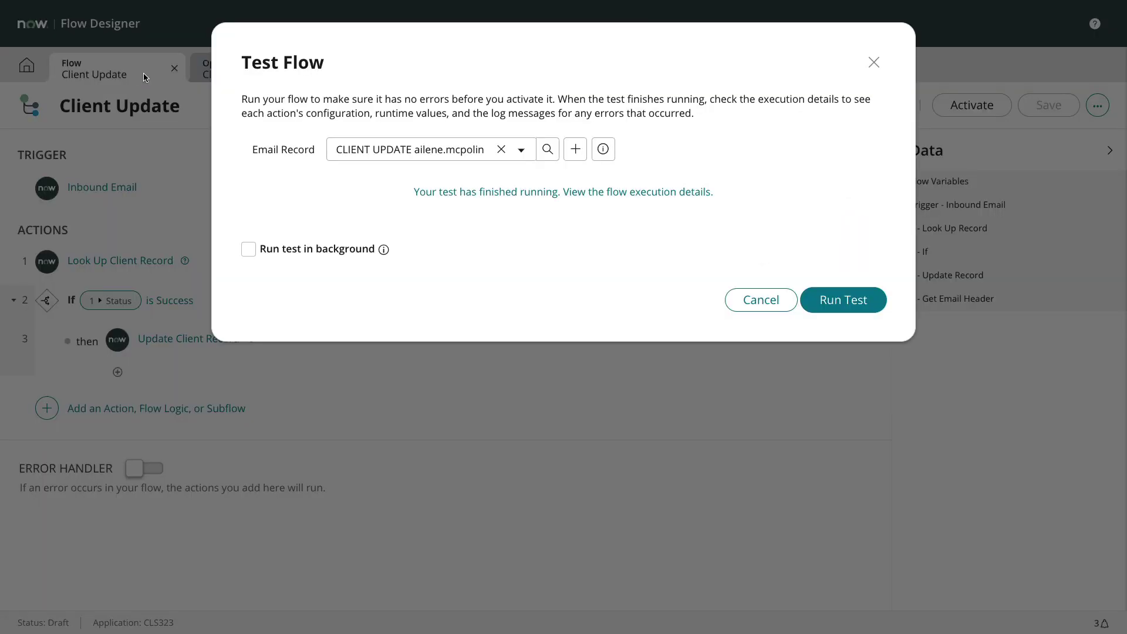
pyautogui.click(747, 309)
pyautogui.click(969, 106)
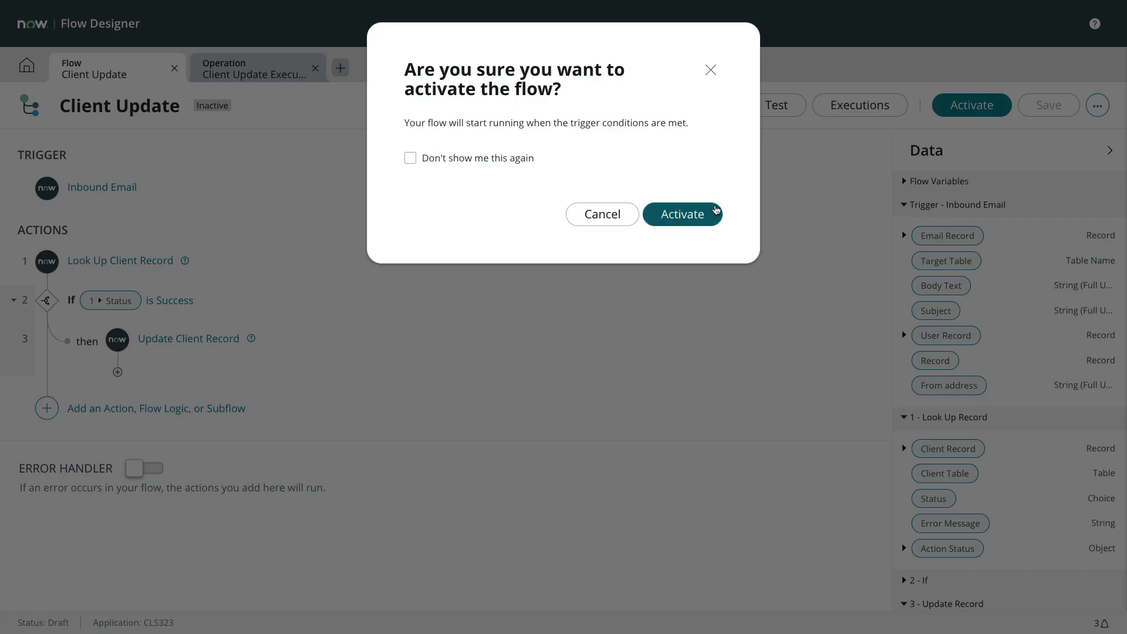
pyautogui.click(705, 214)
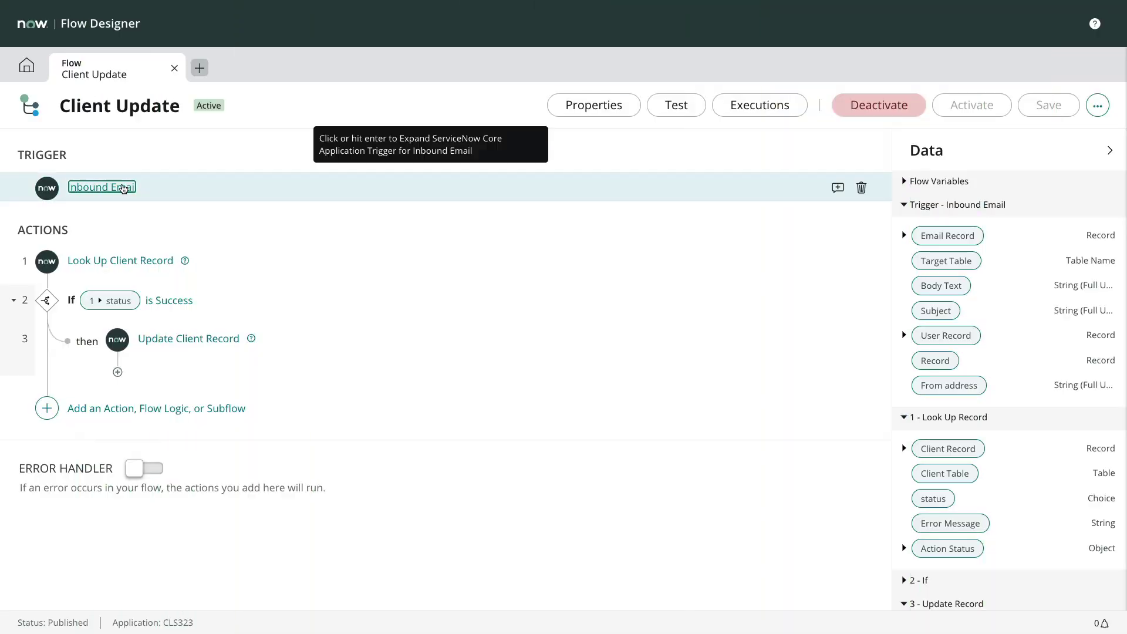
# - Change glide.hub.flow.inbound_email_trigger.show_advanced from false to true and save the property
pyautogui.click(123, 188)
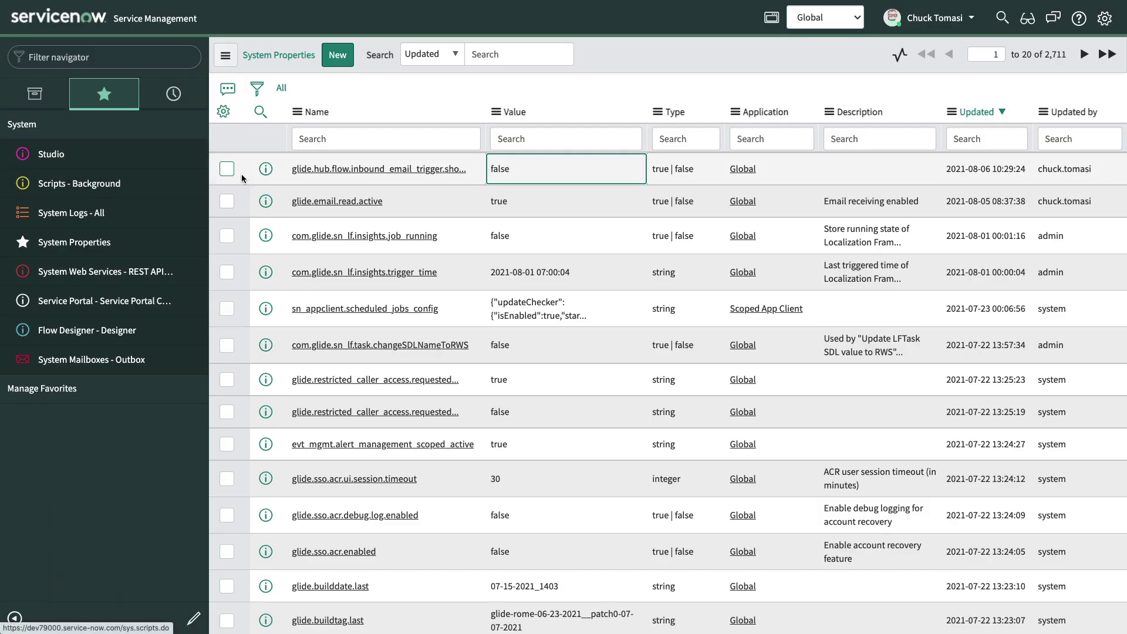
pyautogui.click(309, 170)
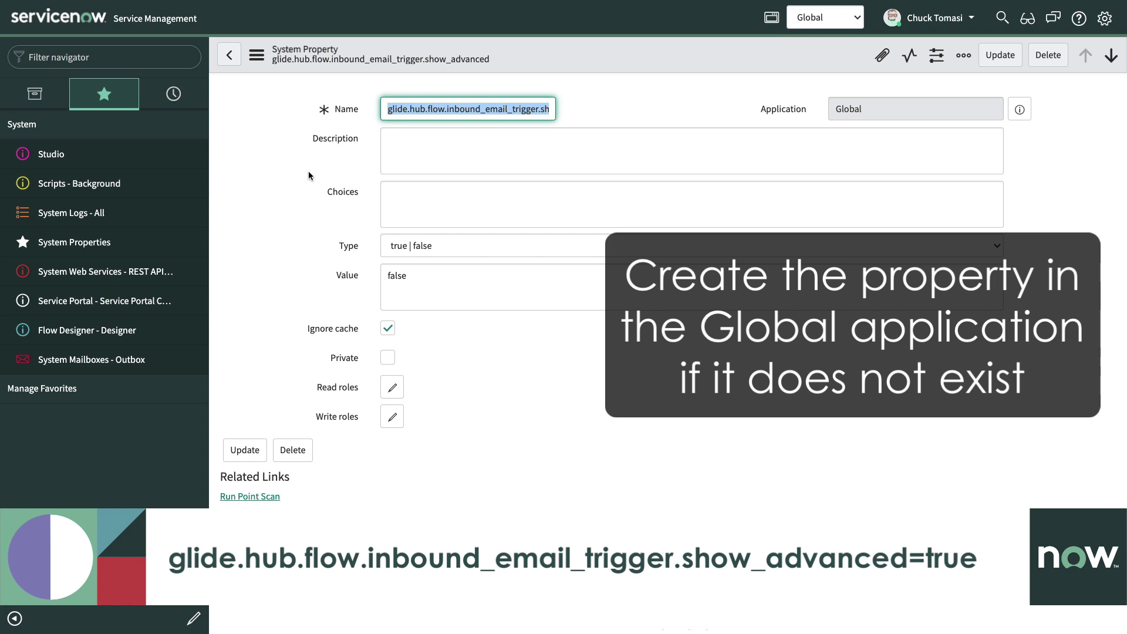
pyautogui.click(396, 276)
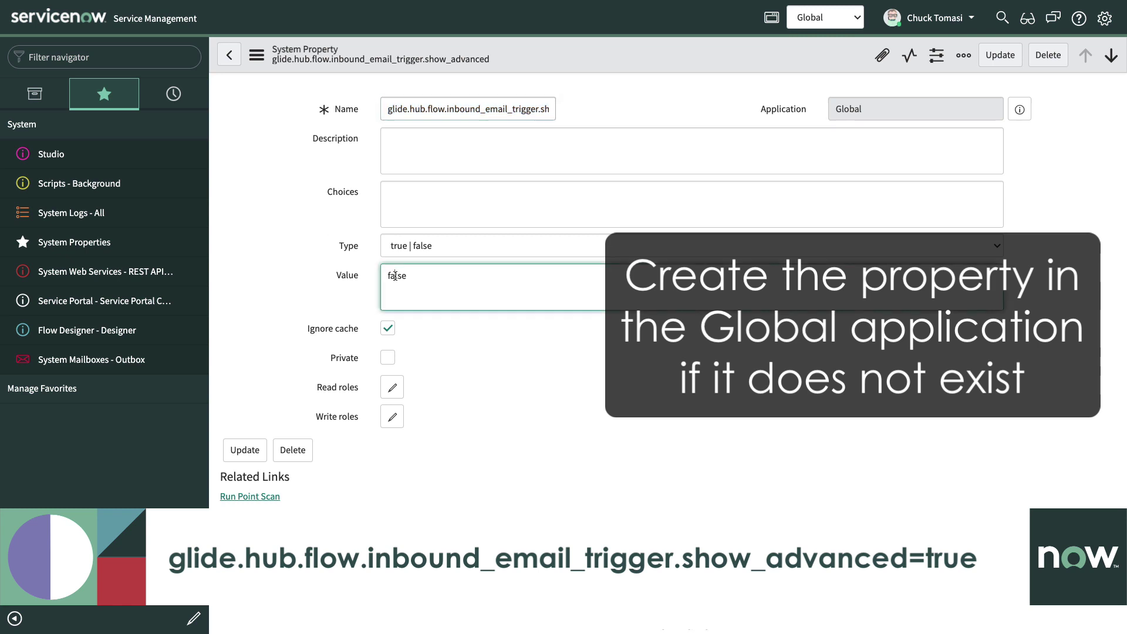
pyautogui.doubleClick(395, 276)
pyautogui.write('true')
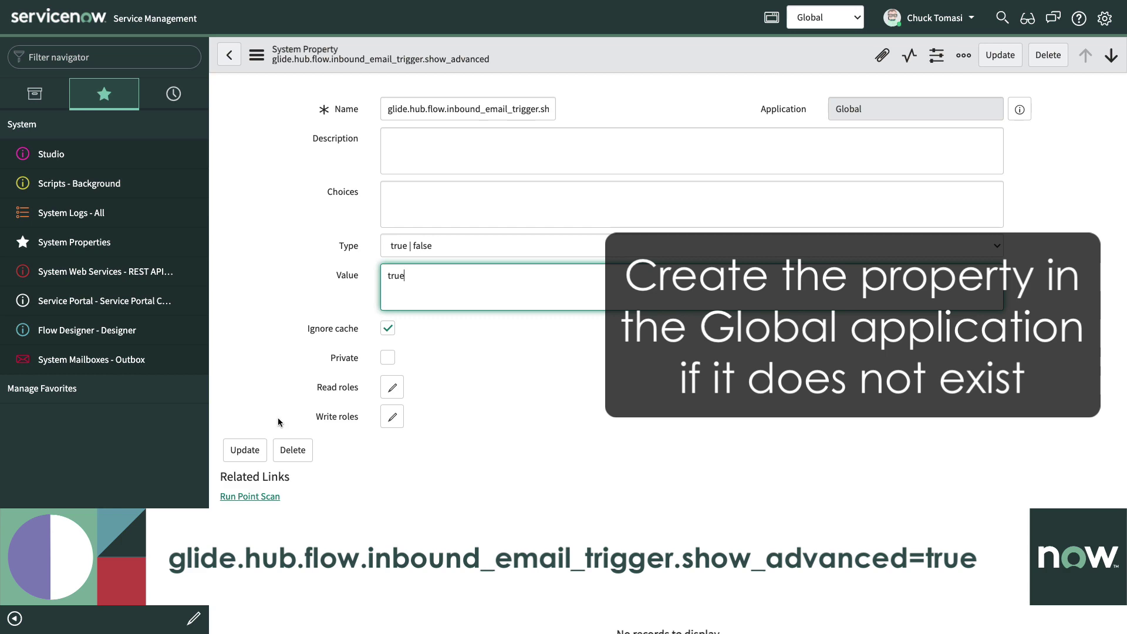
pyautogui.click(245, 454)
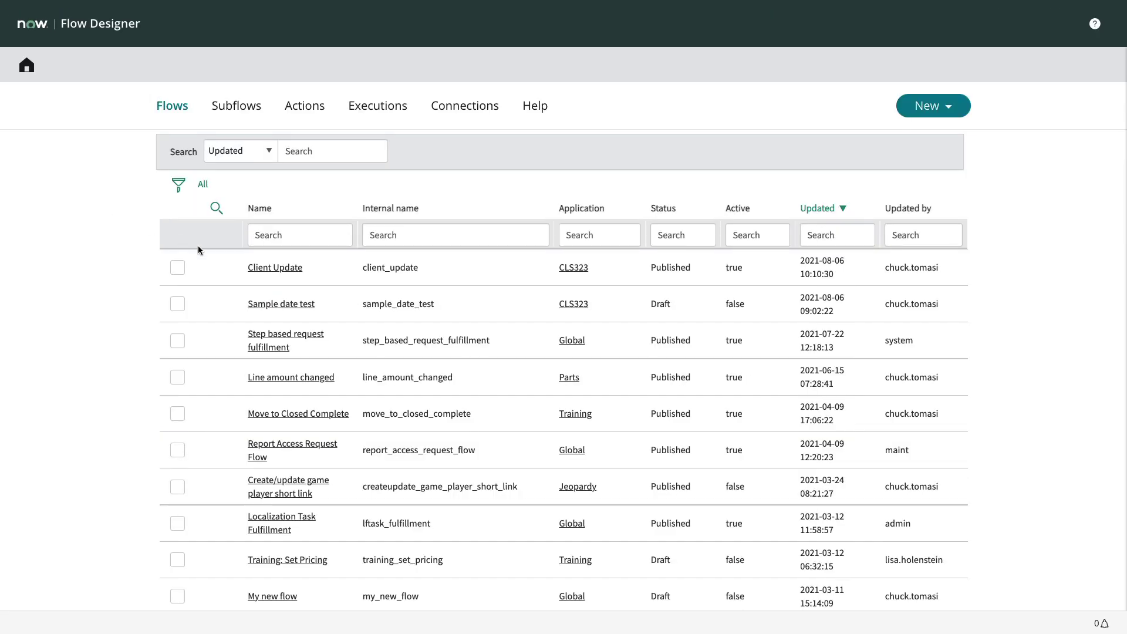
pyautogui.click(228, 262)
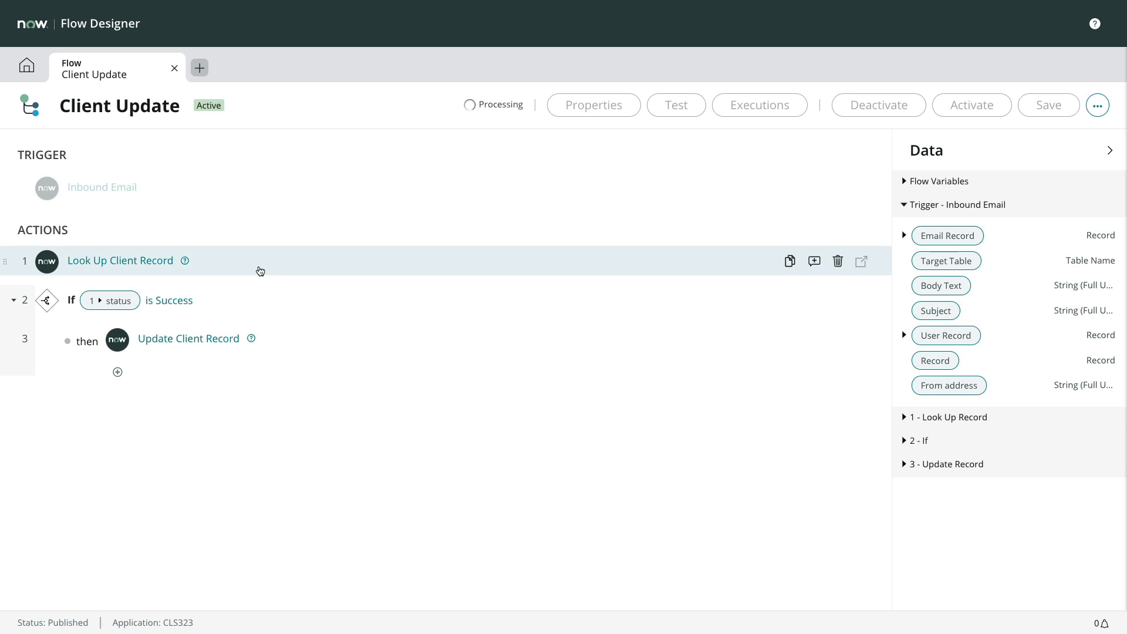
# - In the Inbound Email trigger, enter Order 100 and clear the Stop processing checkbox
pyautogui.click(111, 186)
pyautogui.click(187, 360)
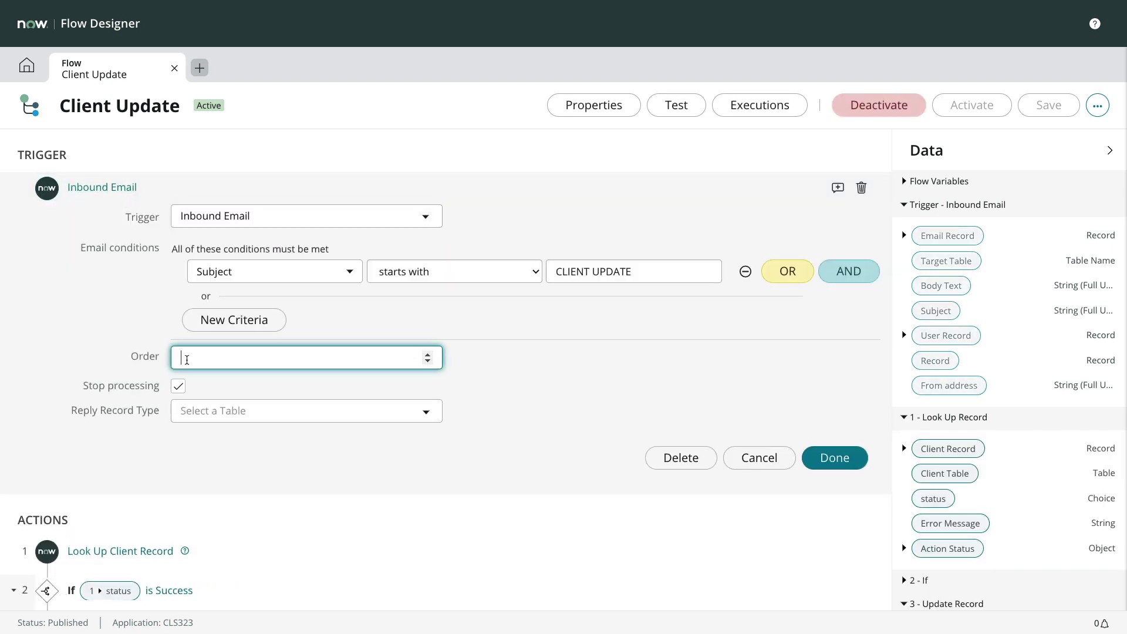
pyautogui.write('100')
pyautogui.click(178, 387)
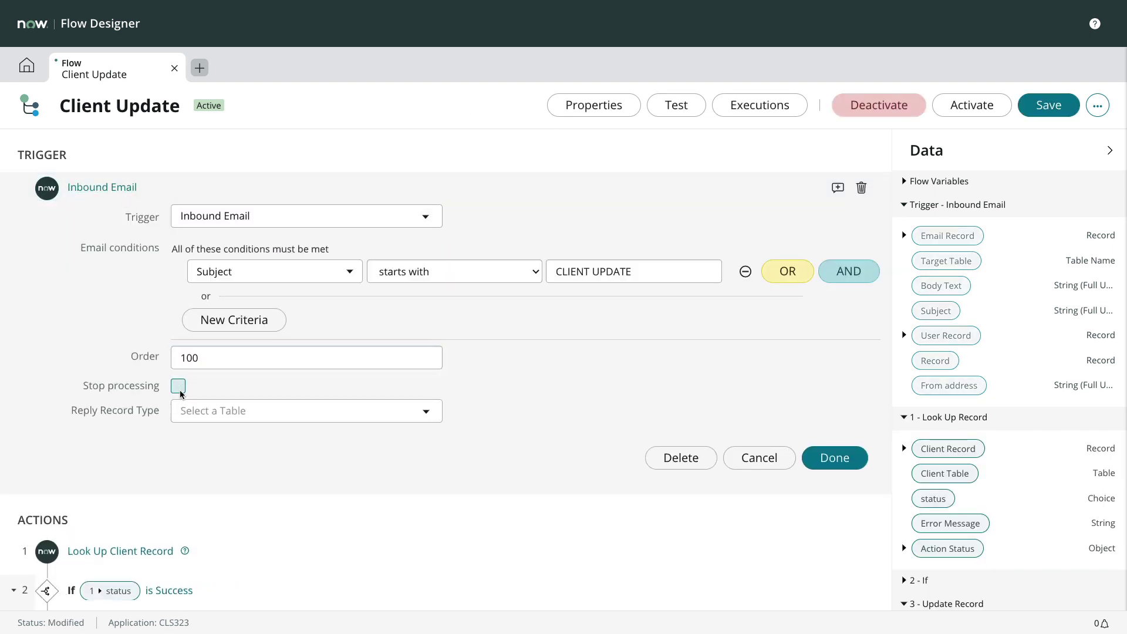